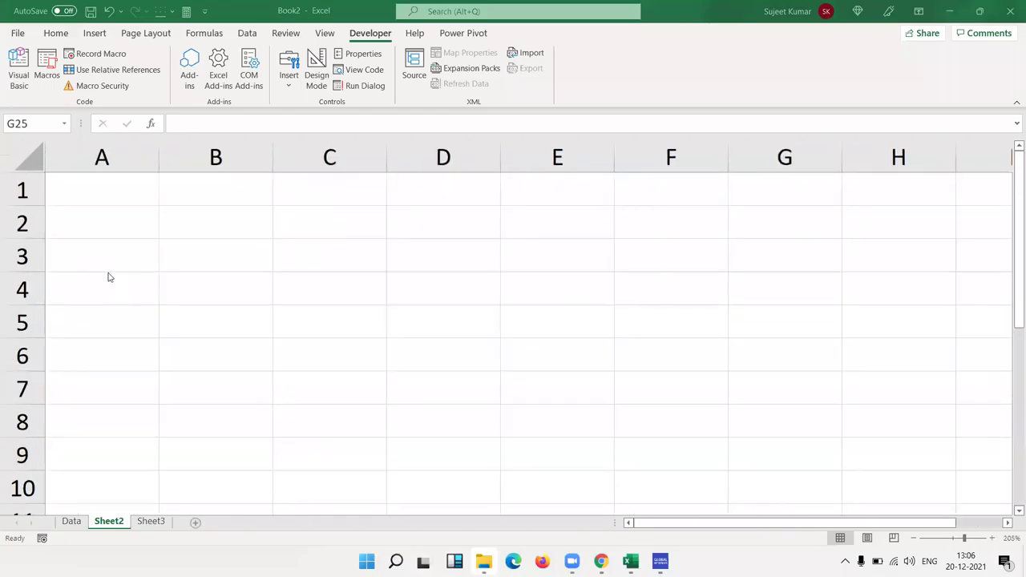
# Enter VBA in cell C1 of Sheet2.
pyautogui.scroll(1, 144, 223)
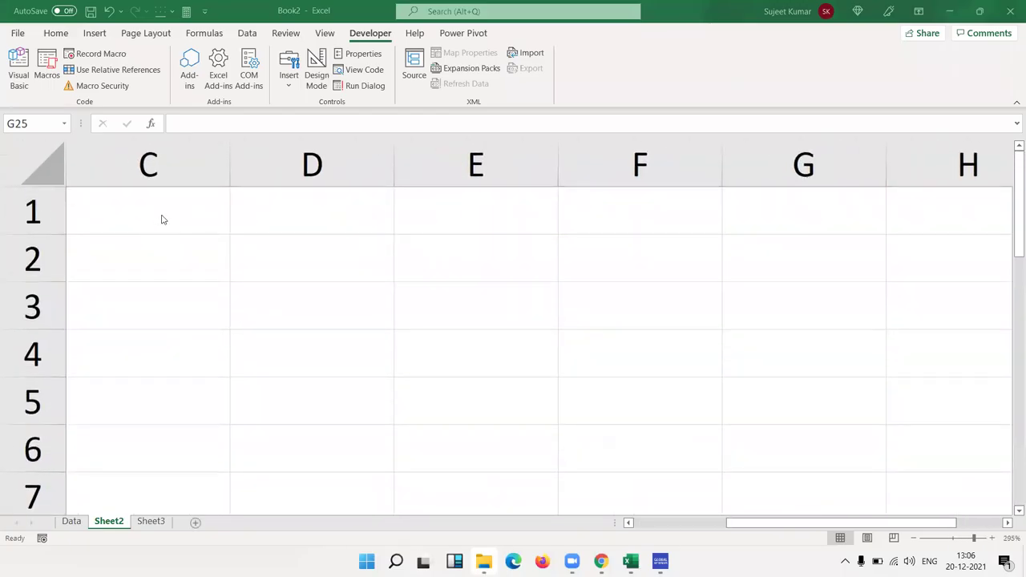
pyautogui.click(162, 215)
pyautogui.write('V')
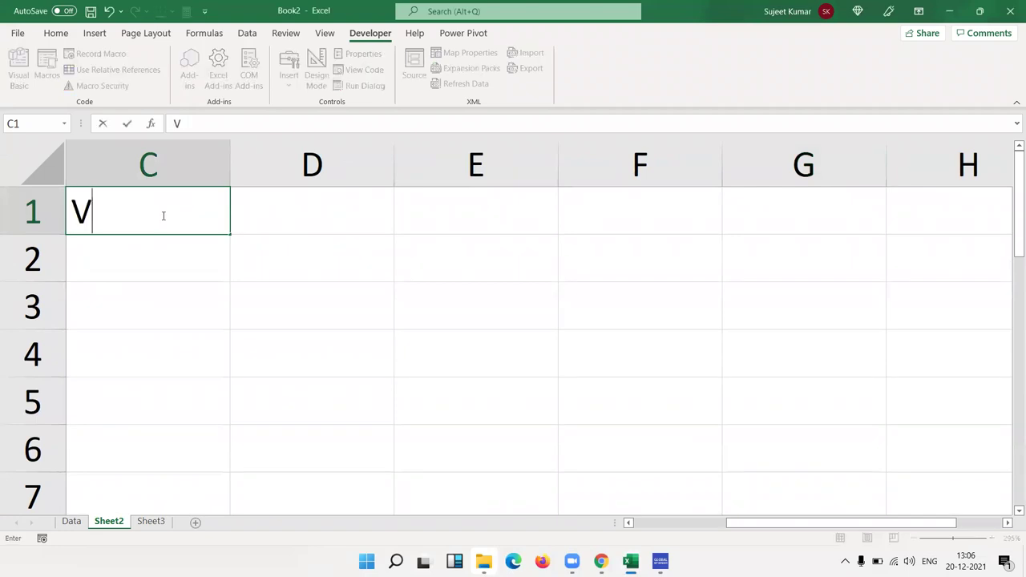
pyautogui.write('BA')
pyautogui.press('Return')
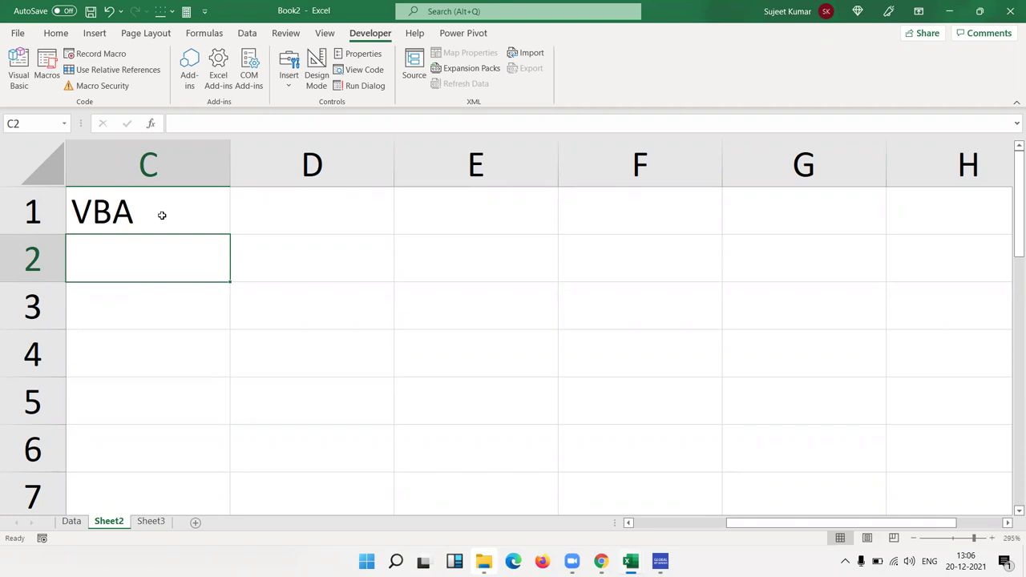
# Enter VB6 in C2 and VBS in C3, correcting the VBD typo.
pyautogui.write('VB')
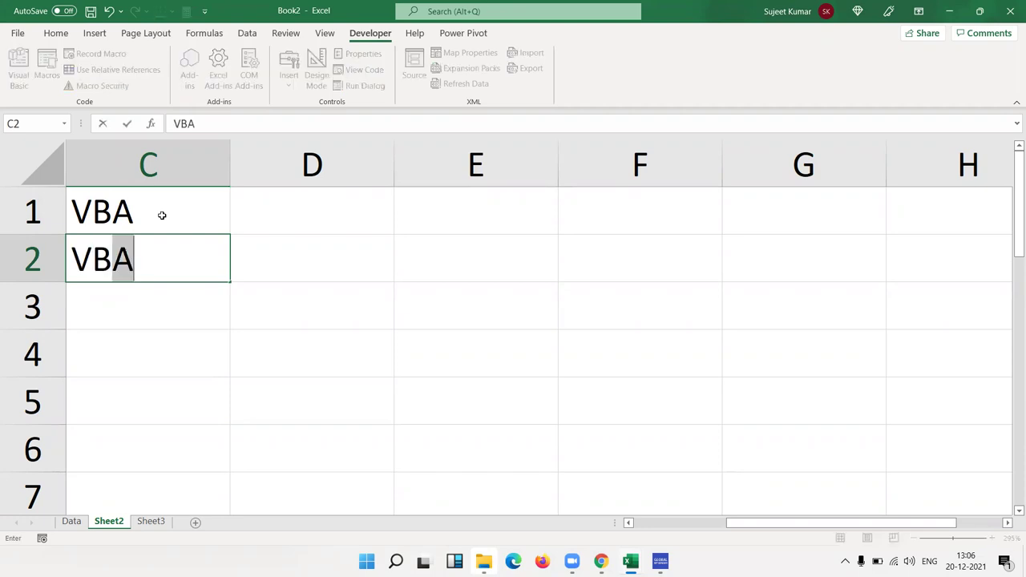
pyautogui.write('6')
pyautogui.press('Return')
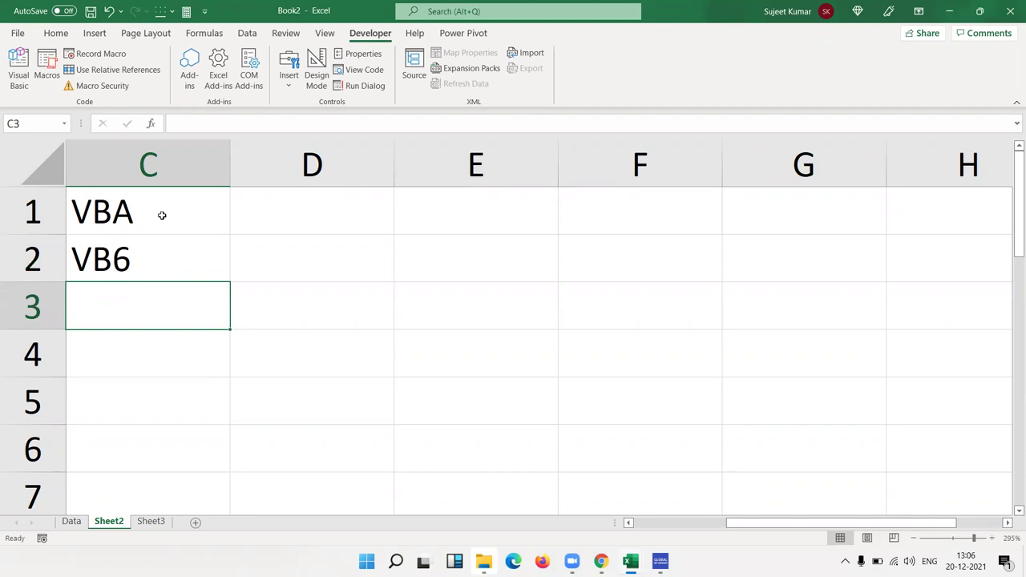
pyautogui.write('VBD')
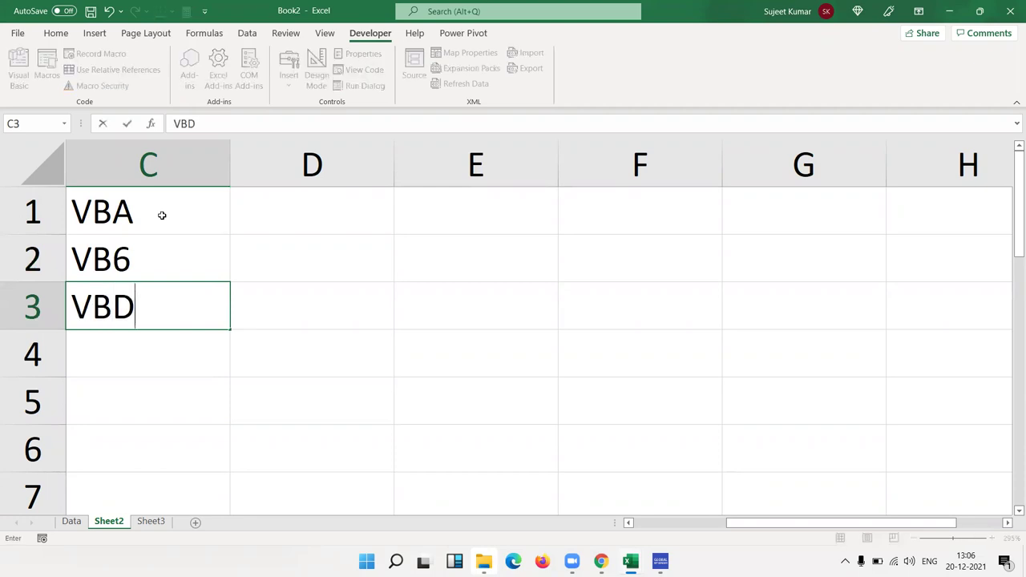
pyautogui.press('Return')
pyautogui.press('Up')
pyautogui.press('F2')
pyautogui.press('BackSpace')
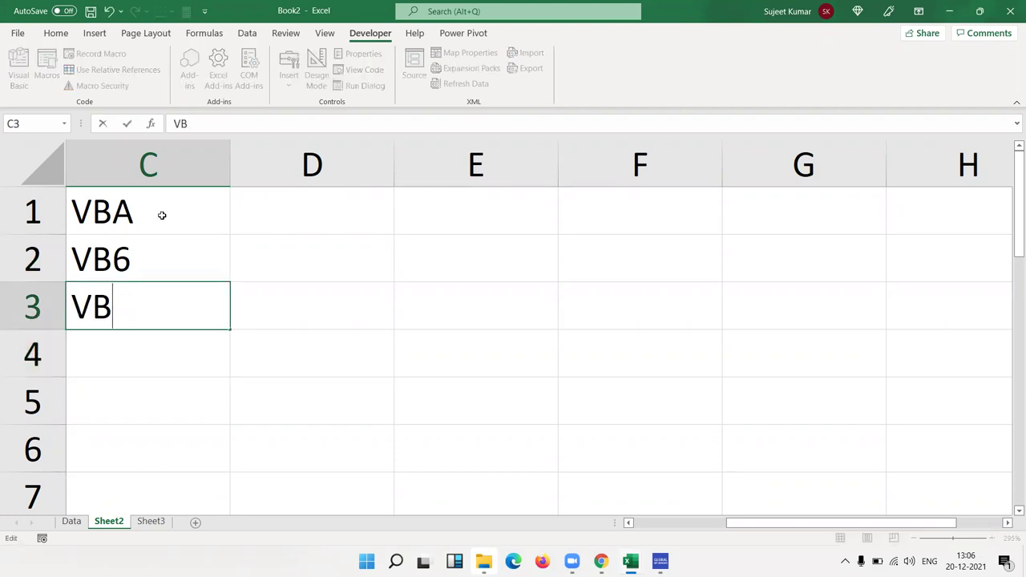
pyautogui.write('S')
pyautogui.press('Return')
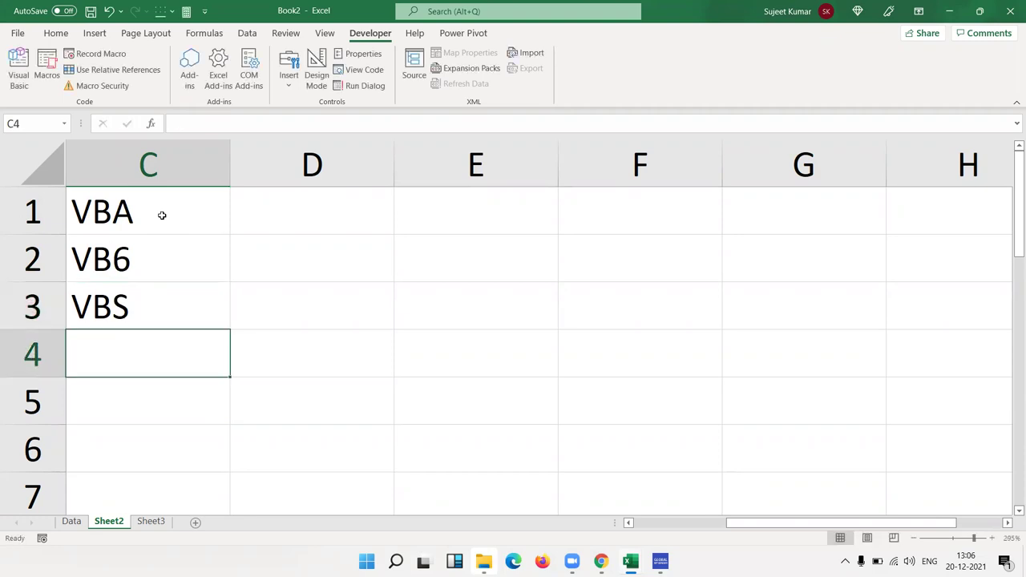
# Clear the VB6 and VBS trial entries from C2:C3.
pyautogui.press('Up')
pyautogui.press('Up')
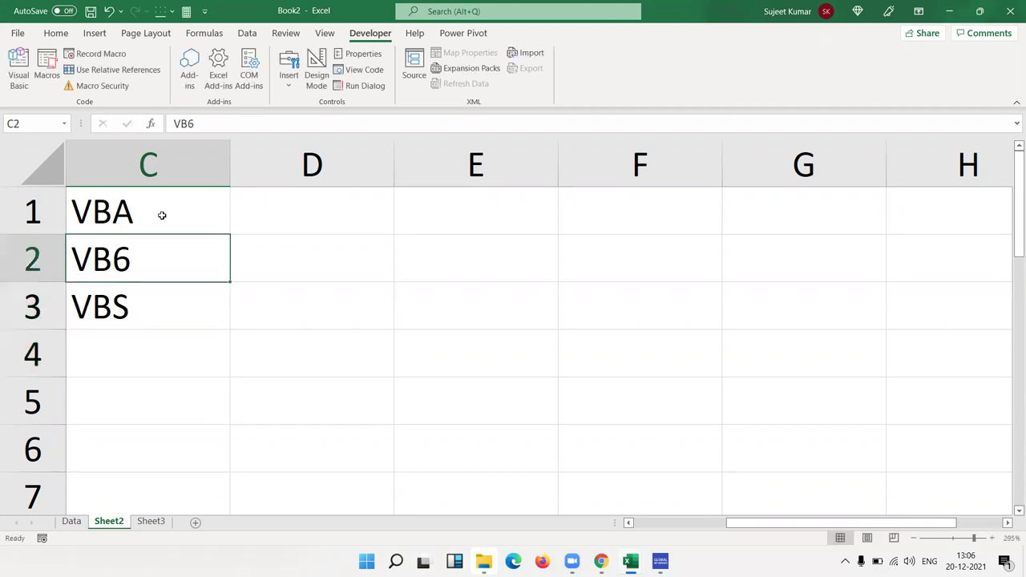
pyautogui.hotkey('shift', 'Down')
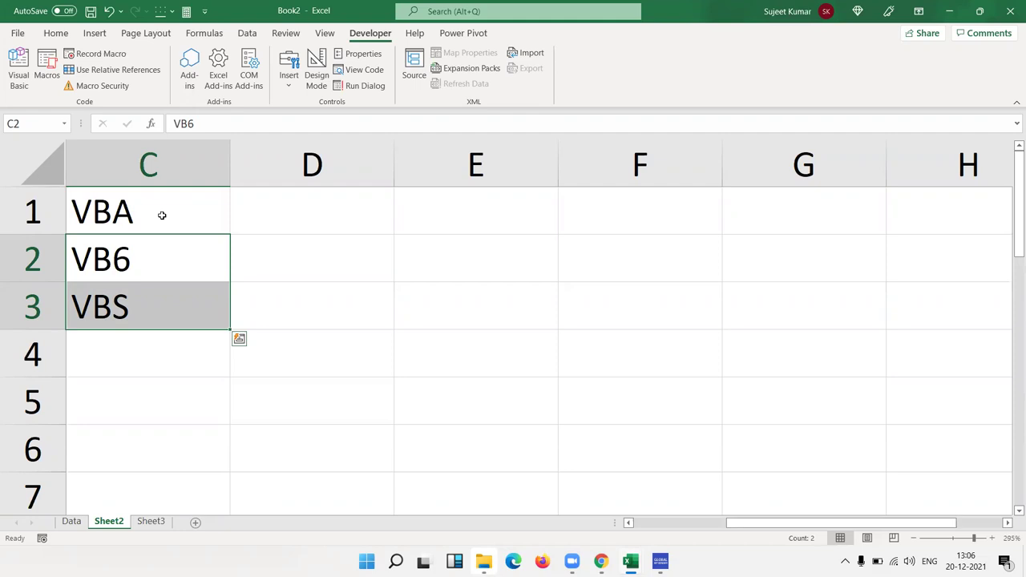
pyautogui.press('Delete')
# Enter Macros in cell D2.
pyautogui.press('Up')
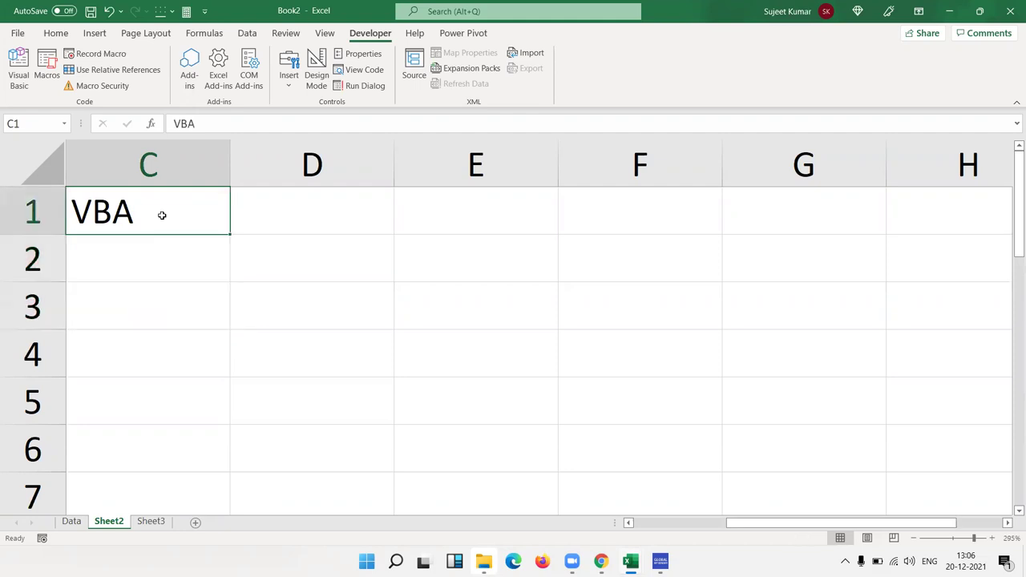
pyautogui.press('Right')
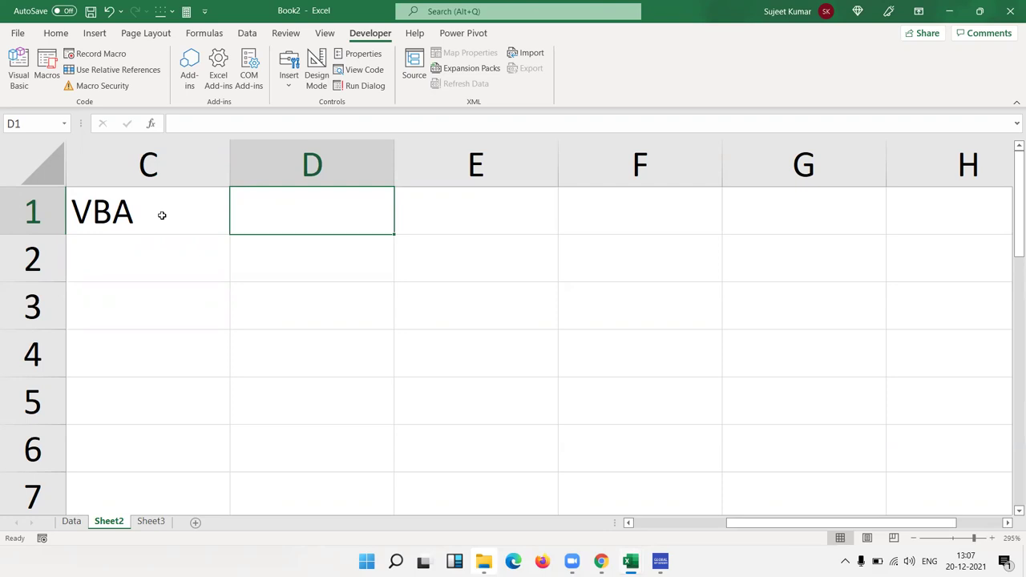
pyautogui.press('Left')
pyautogui.press('Down')
pyautogui.press('Right')
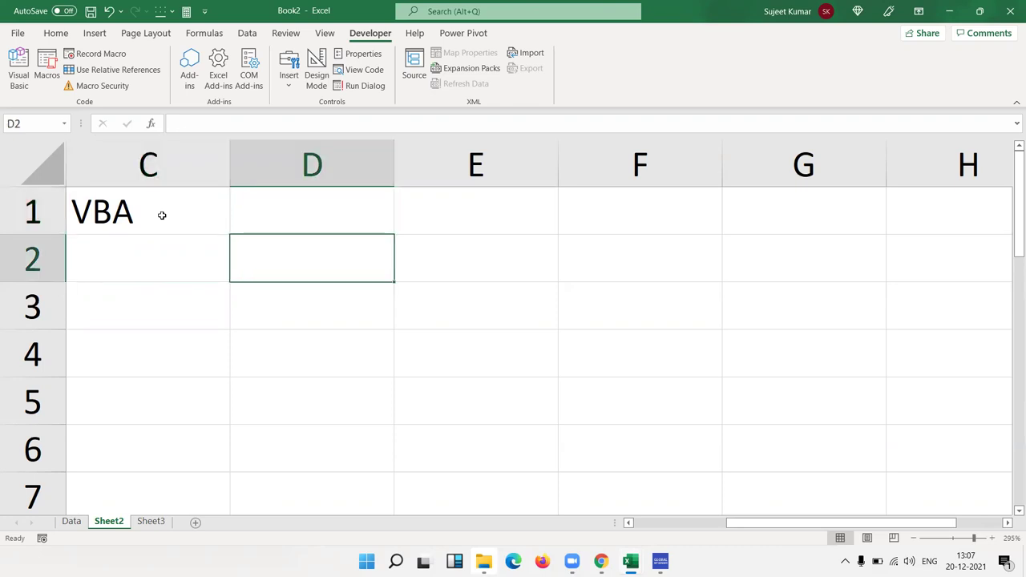
pyautogui.press('Up')
pyautogui.press('Down')
pyautogui.write('Macros')
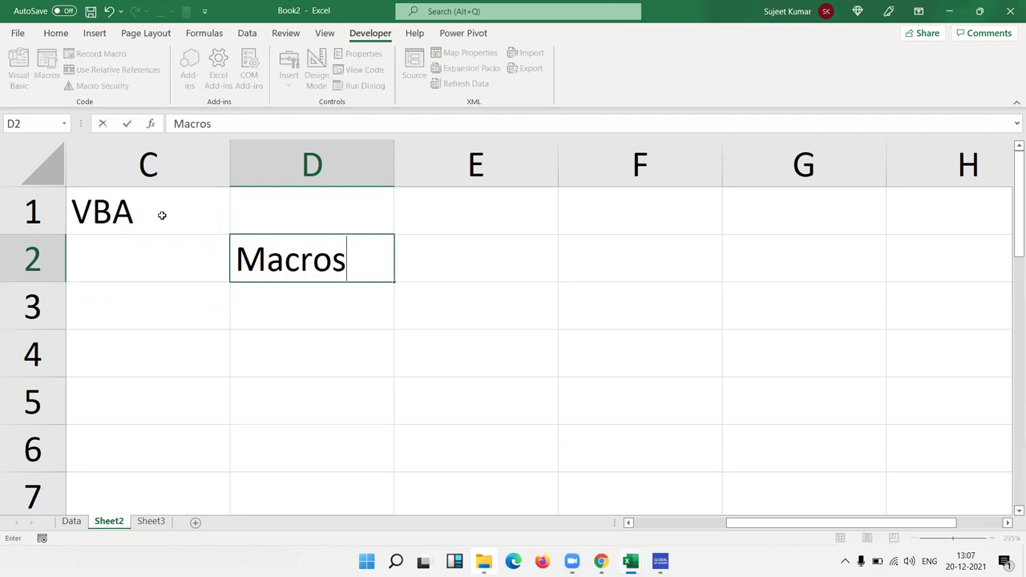
pyautogui.press('Return')
# Enter Function in D5 and useform further down column D.
pyautogui.press('Down')
pyautogui.press('Down')
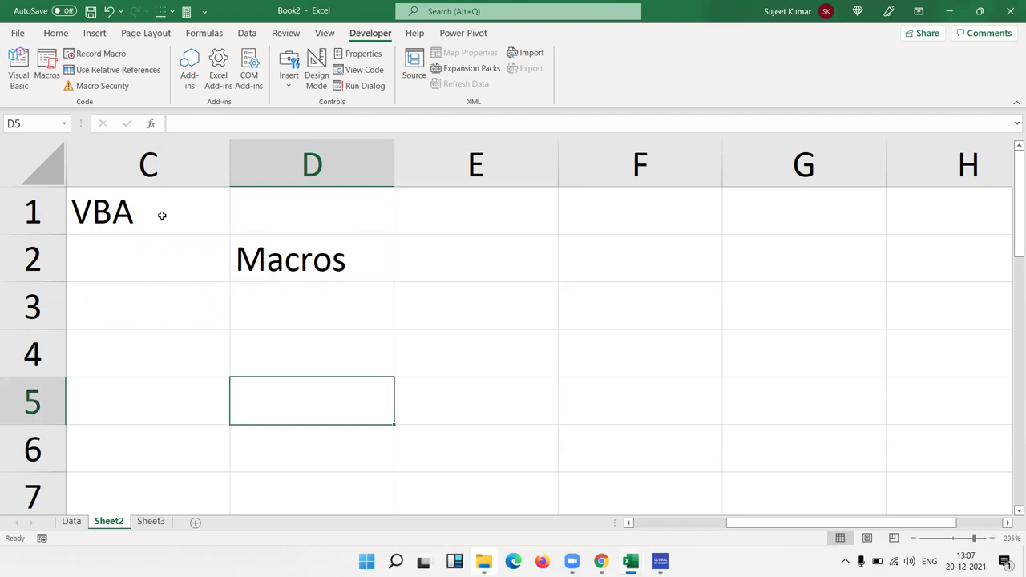
pyautogui.write('Function')
pyautogui.press('Return')
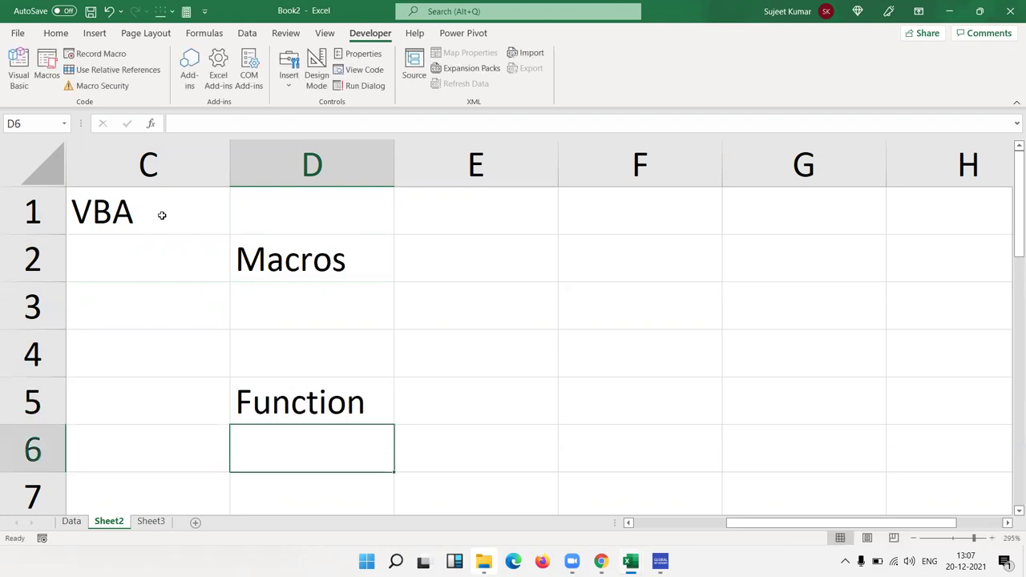
pyautogui.press('Down')
pyautogui.press('Down')
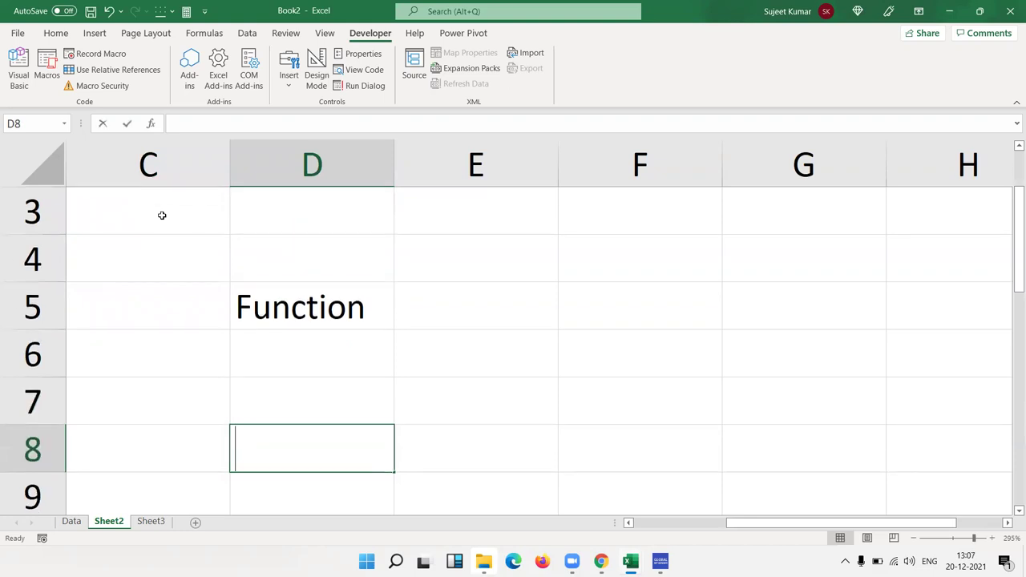
pyautogui.write('useform')
pyautogui.press('Return')
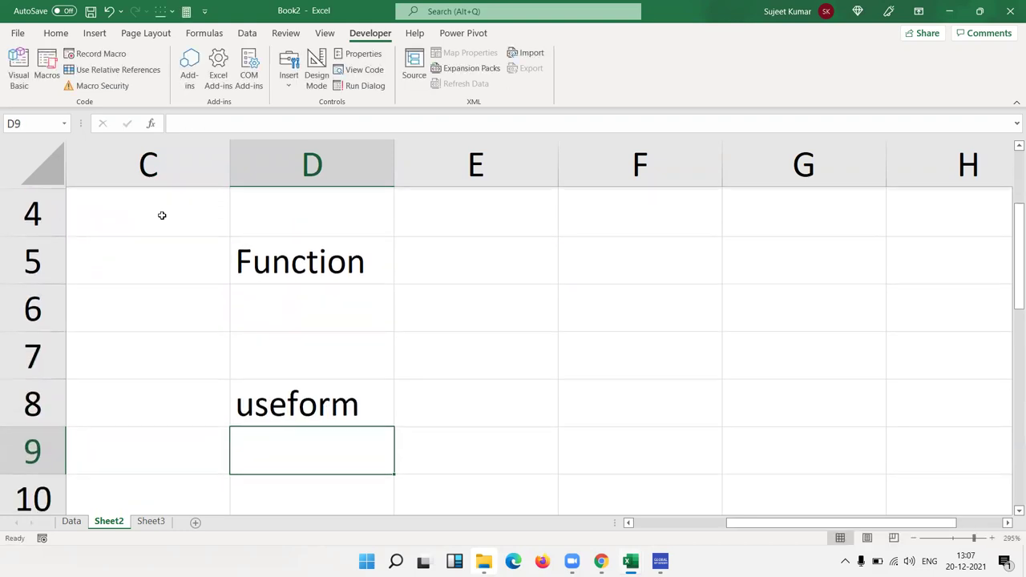
# Move the active cell back up column D and around D2:E3, ending on D3.
pyautogui.press('Up')
pyautogui.press('Up')
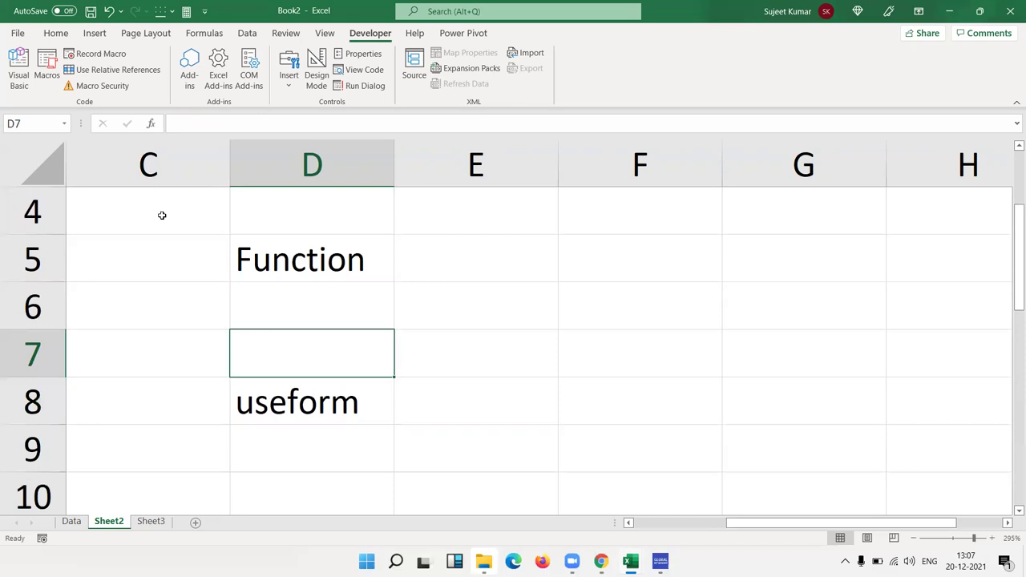
pyautogui.press('Up')
pyautogui.press('Up')
pyautogui.press('Up')
pyautogui.press('Down')
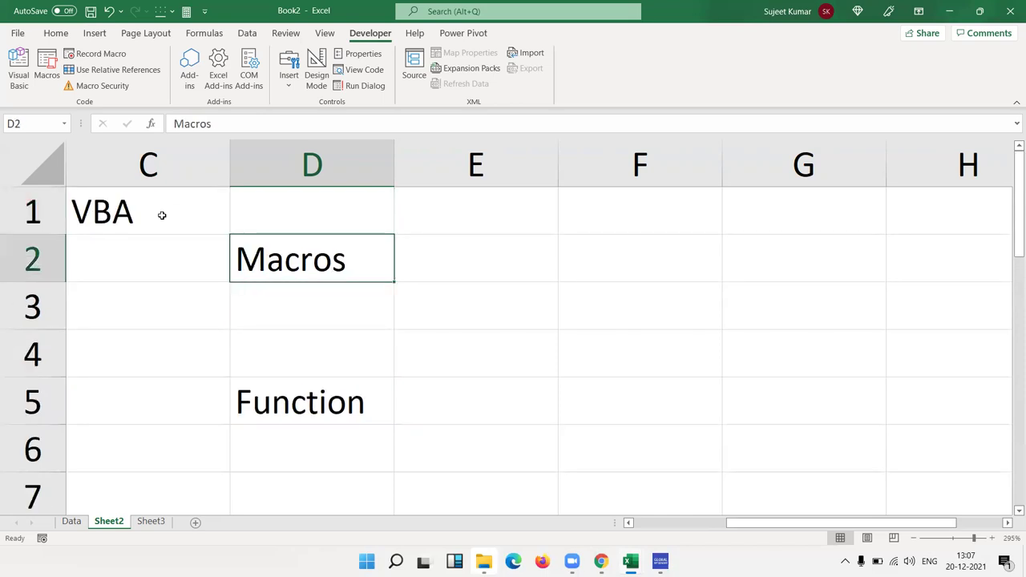
pyautogui.press('Right')
pyautogui.press('Down')
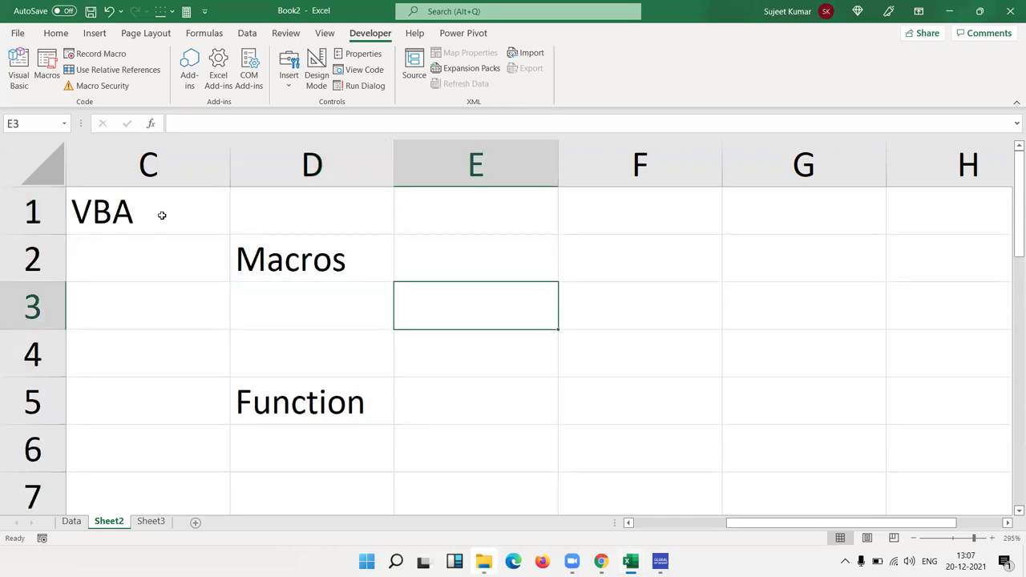
pyautogui.press('Up')
pyautogui.press('Left')
pyautogui.press('Right')
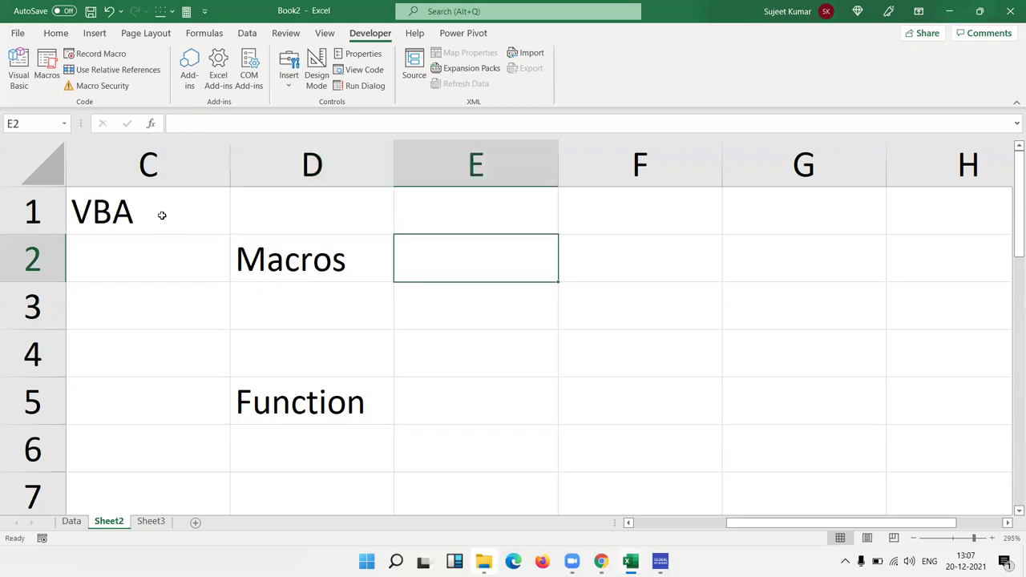
pyautogui.press('Down')
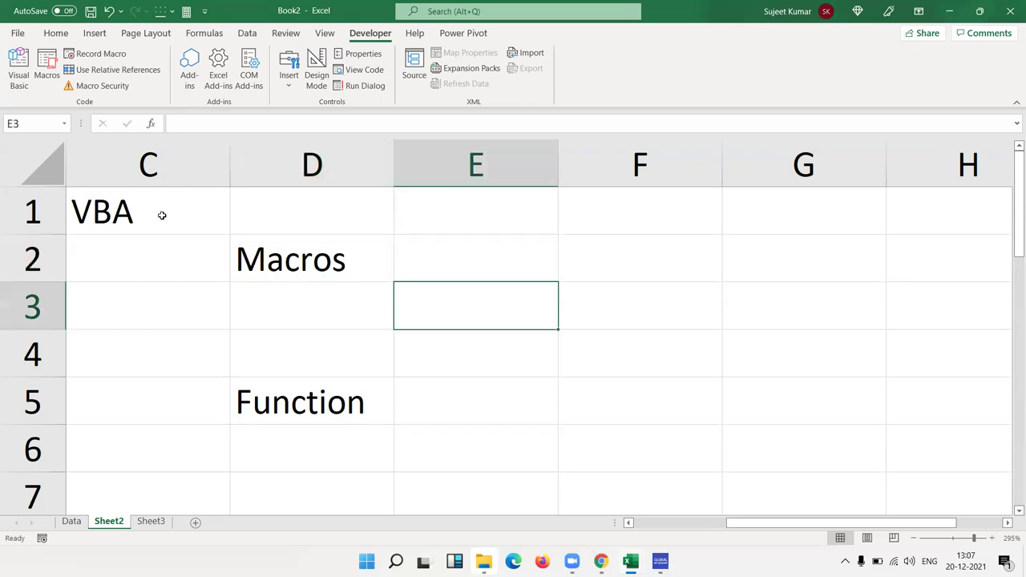
pyautogui.press('Left')
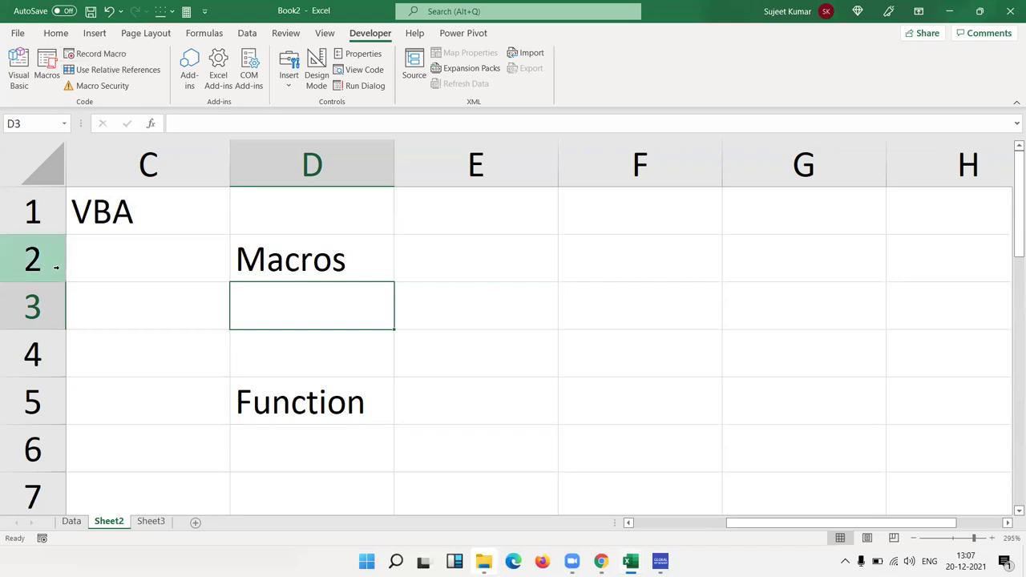
# Start recording a new macro named Macro2.
pyautogui.click(131, 269)
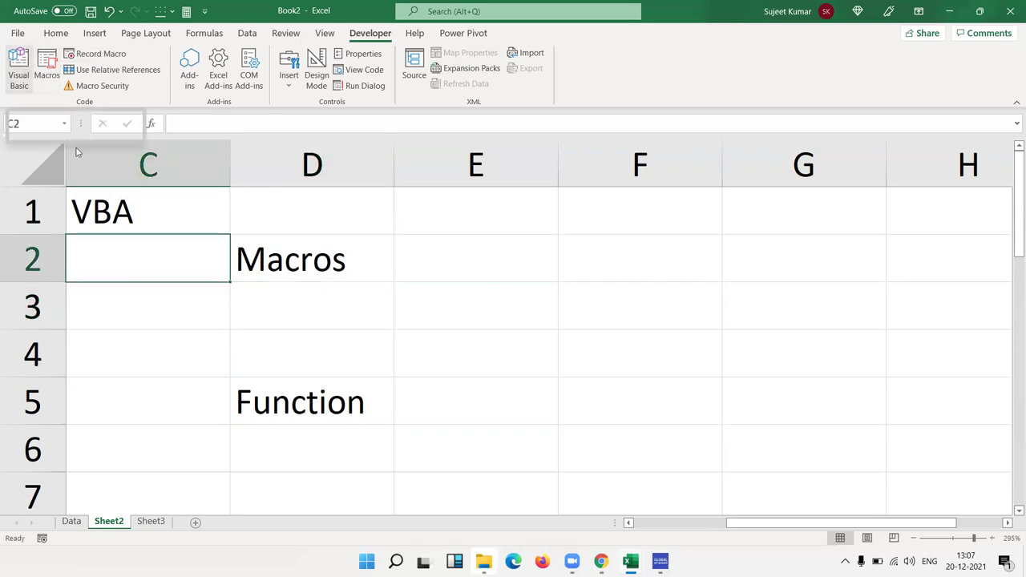
pyautogui.click(90, 205)
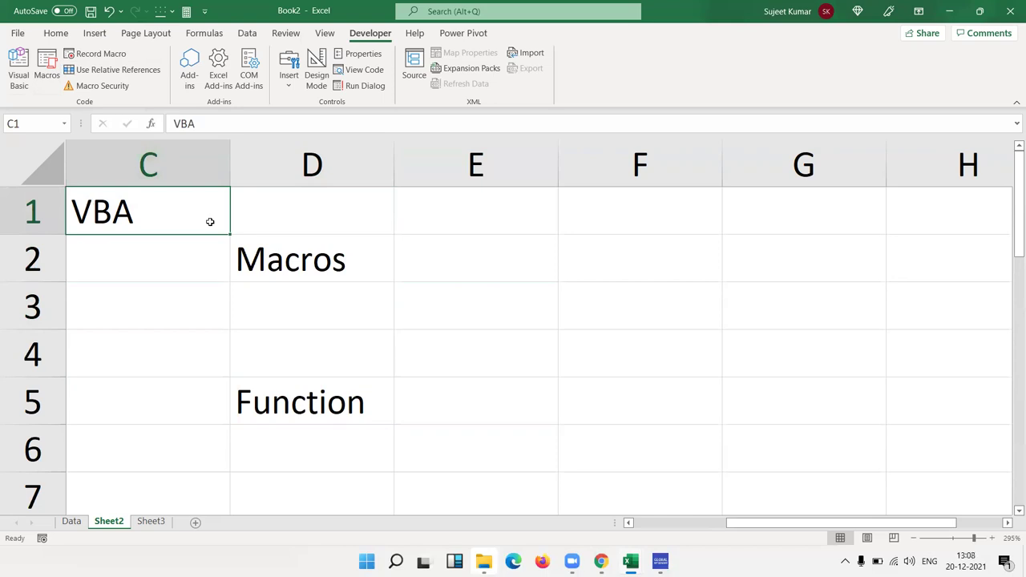
pyautogui.click(492, 312)
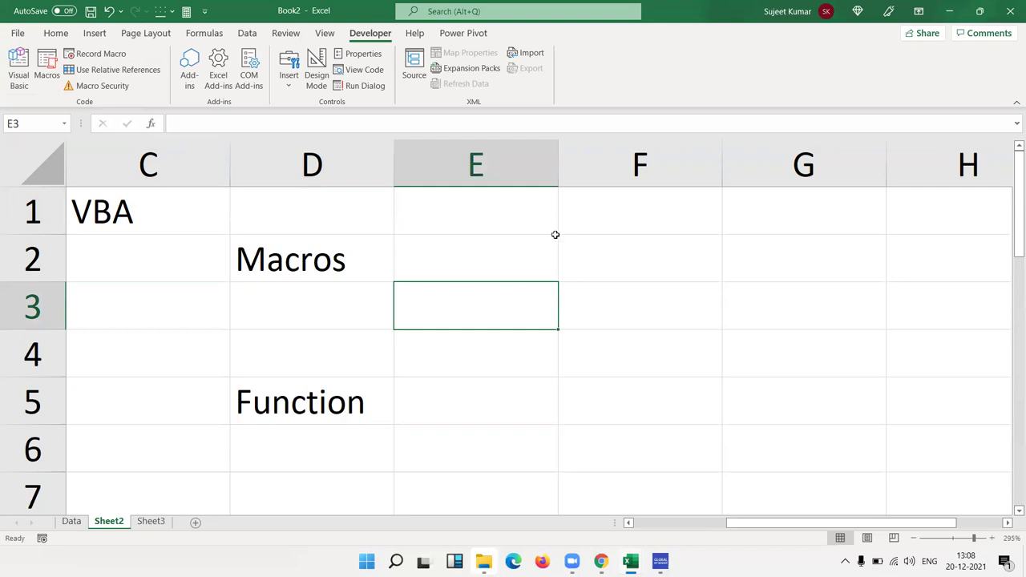
pyautogui.click(683, 261)
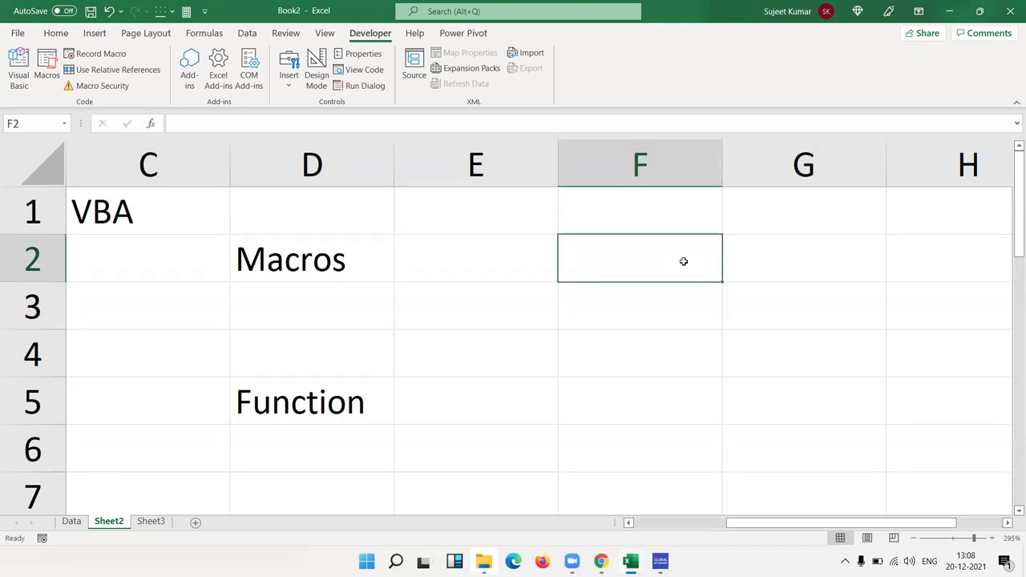
pyautogui.click(552, 284)
pyautogui.click(102, 53)
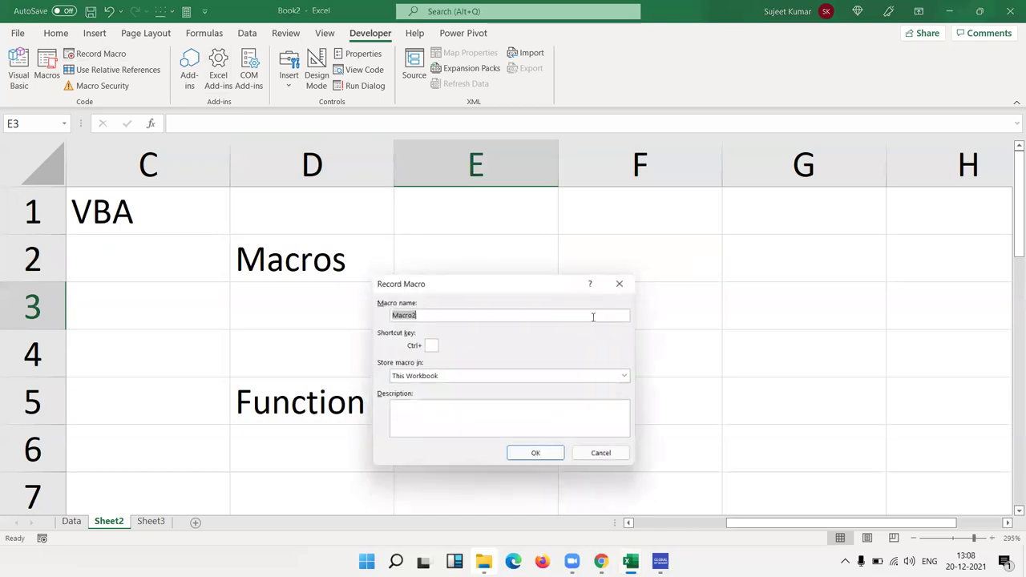
pyautogui.click(545, 452)
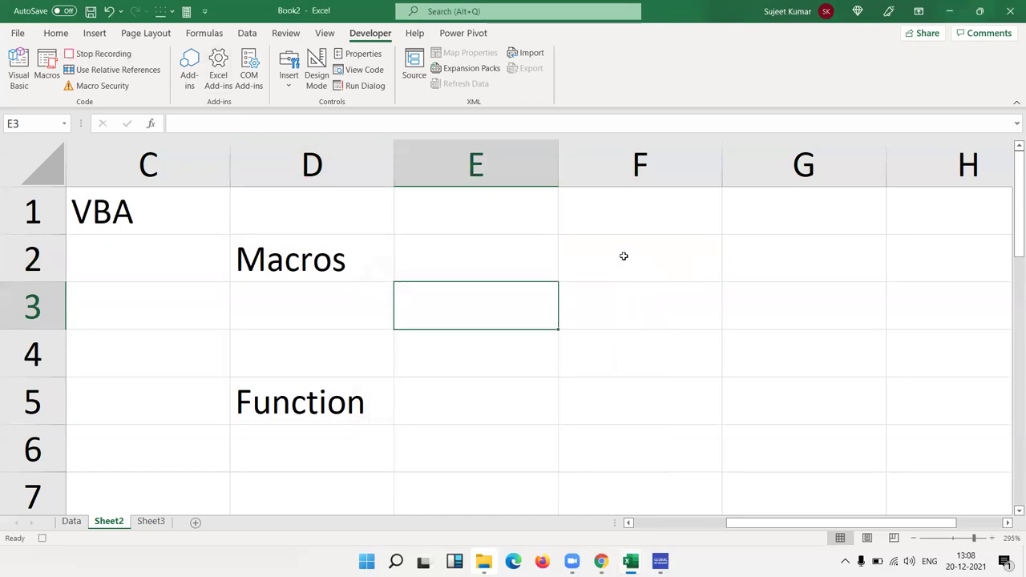
# Enter Excel in cell F1 and stop the recording.
pyautogui.click(624, 215)
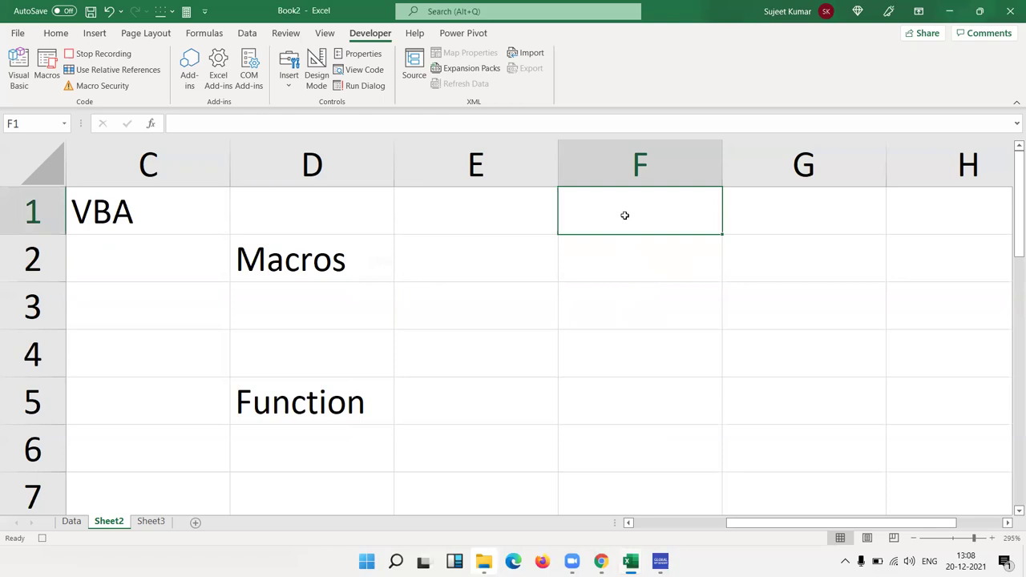
pyautogui.write('Exce;')
pyautogui.press('BackSpace')
pyautogui.write('l')
pyautogui.press('Return')
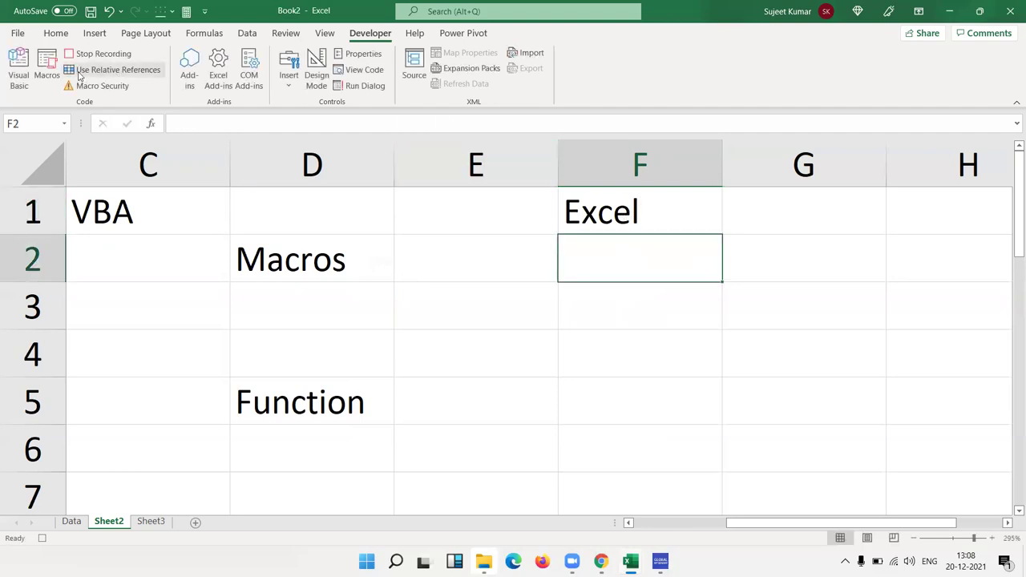
pyautogui.click(95, 54)
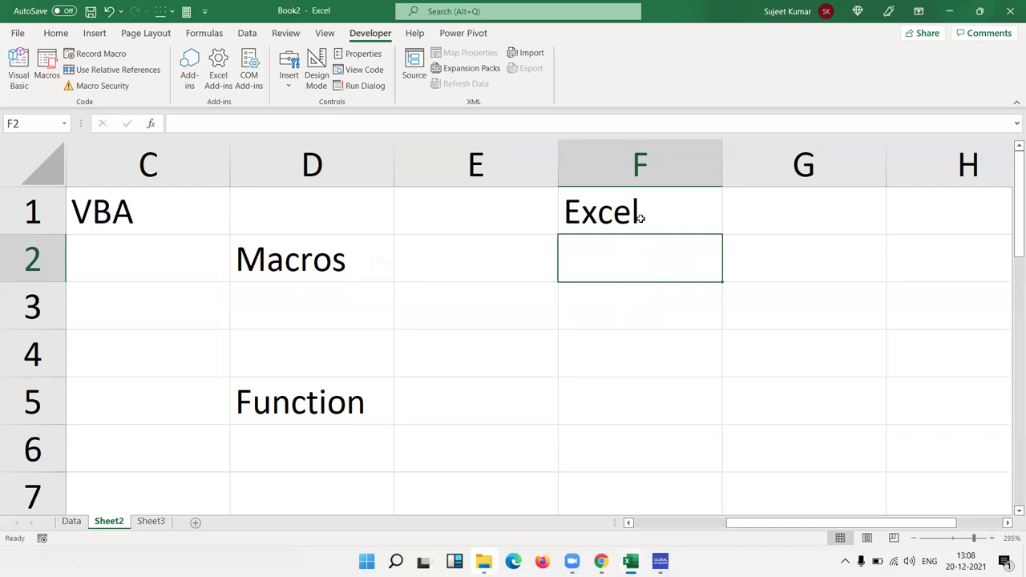
# Open Macro2's code for editing from the Macros list.
pyautogui.click(48, 76)
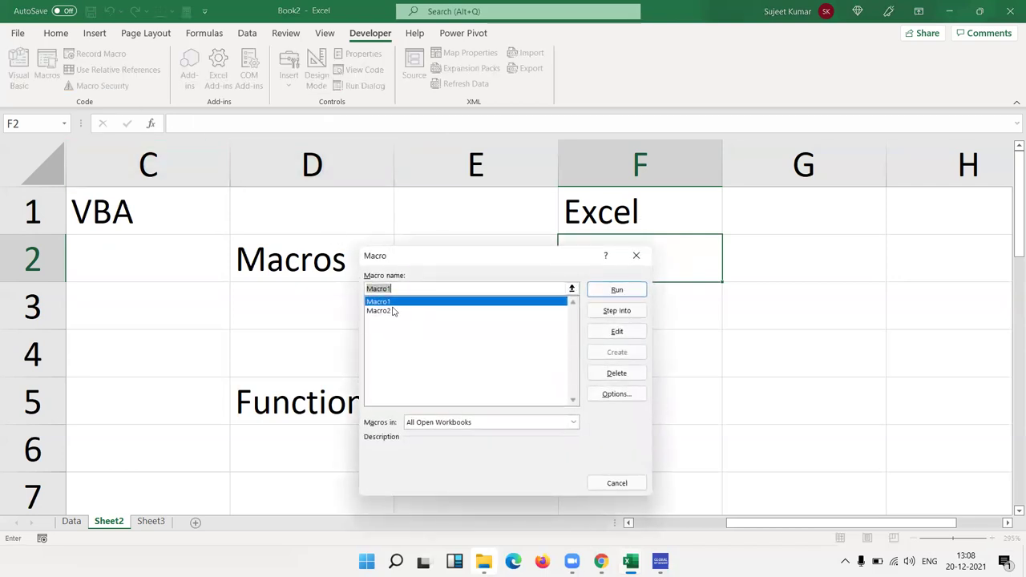
pyautogui.click(394, 311)
pyautogui.click(617, 331)
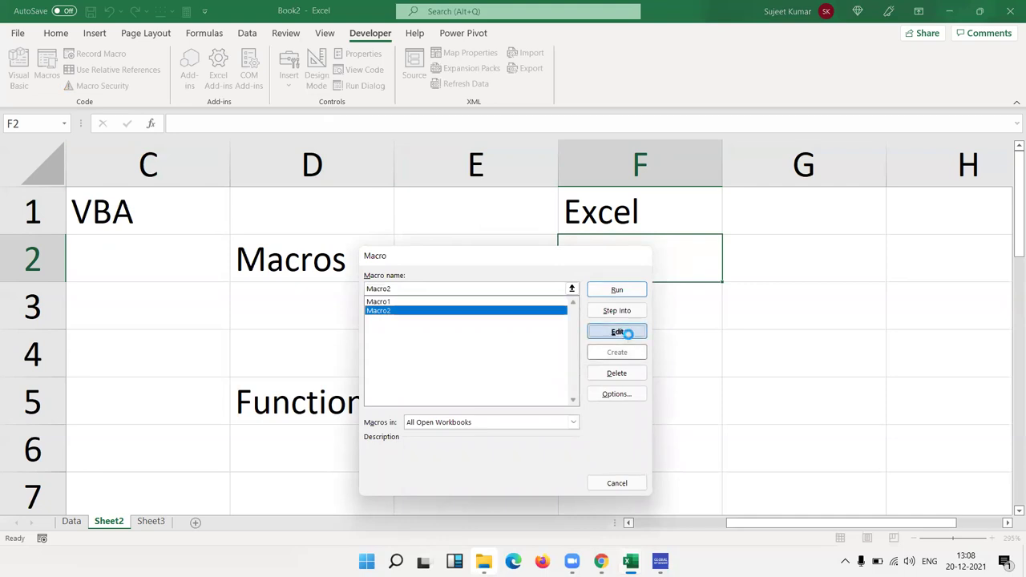
pyautogui.moveTo(193, 349); pyautogui.dragTo(295, 355)
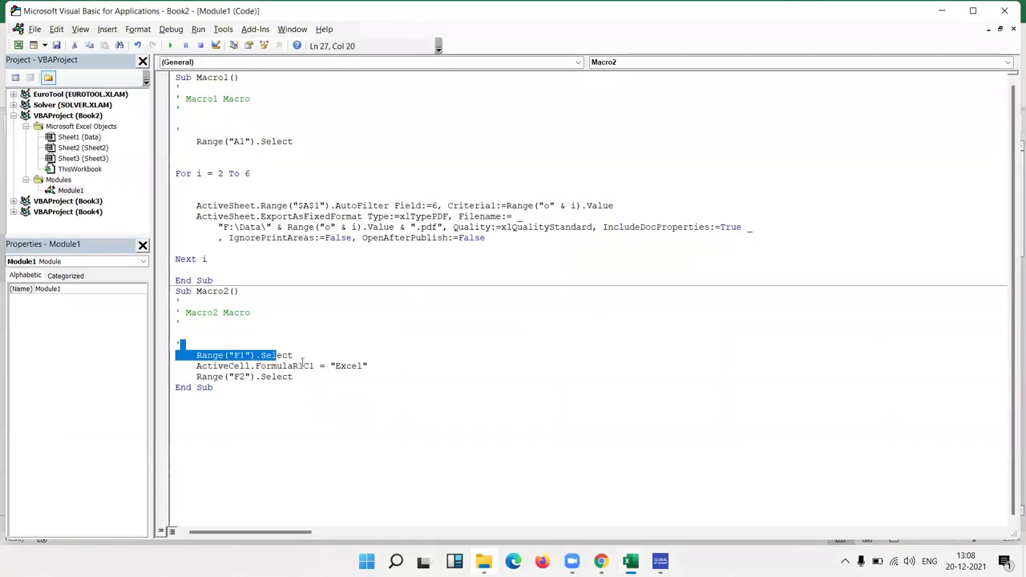
pyautogui.click(362, 366)
pyautogui.doubleClick(362, 366)
pyautogui.click(362, 366)
pyautogui.moveTo(290, 249); pyautogui.dragTo(176, 116)
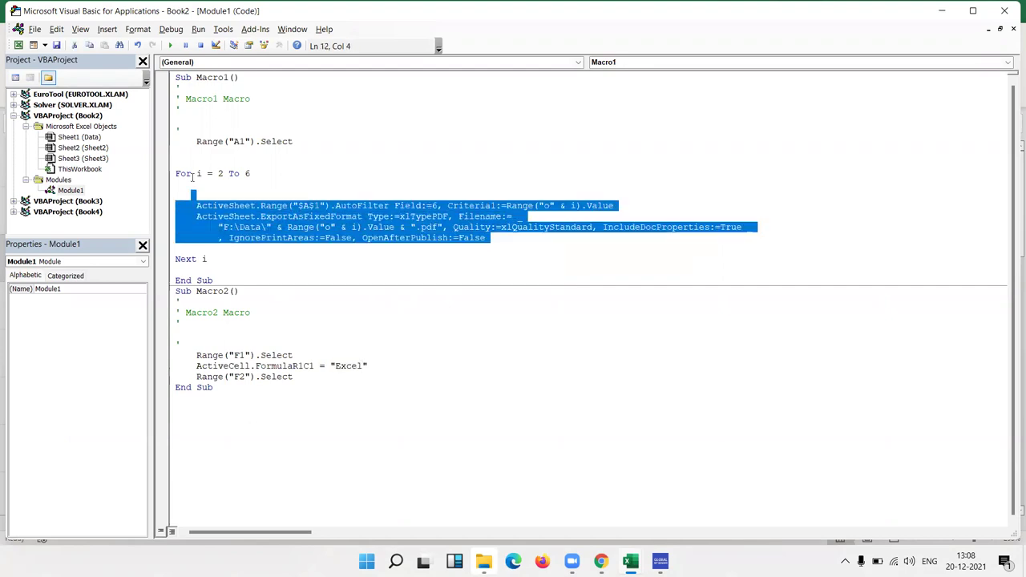
pyautogui.click(288, 251)
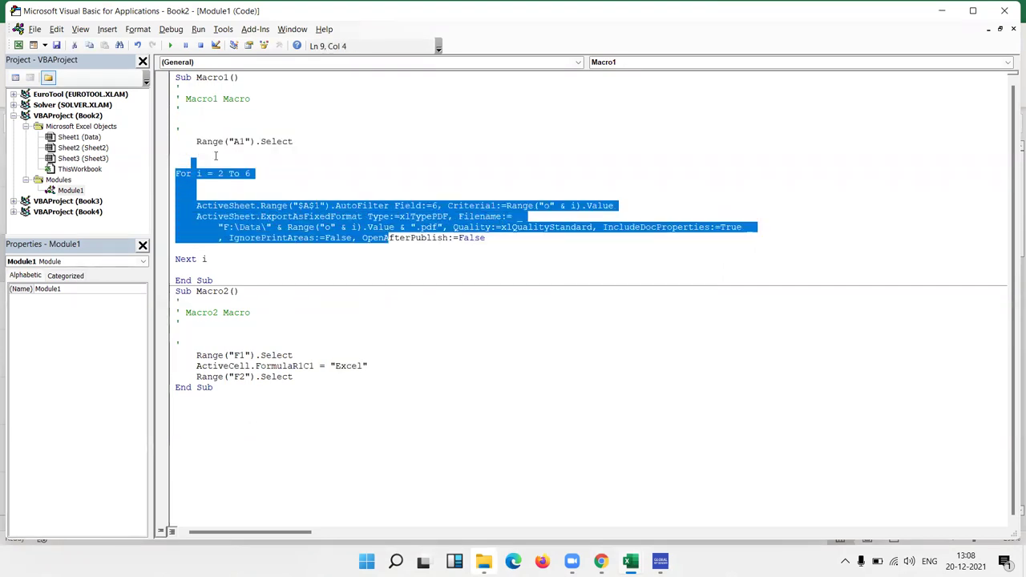
pyautogui.moveTo(388, 238); pyautogui.dragTo(183, 110)
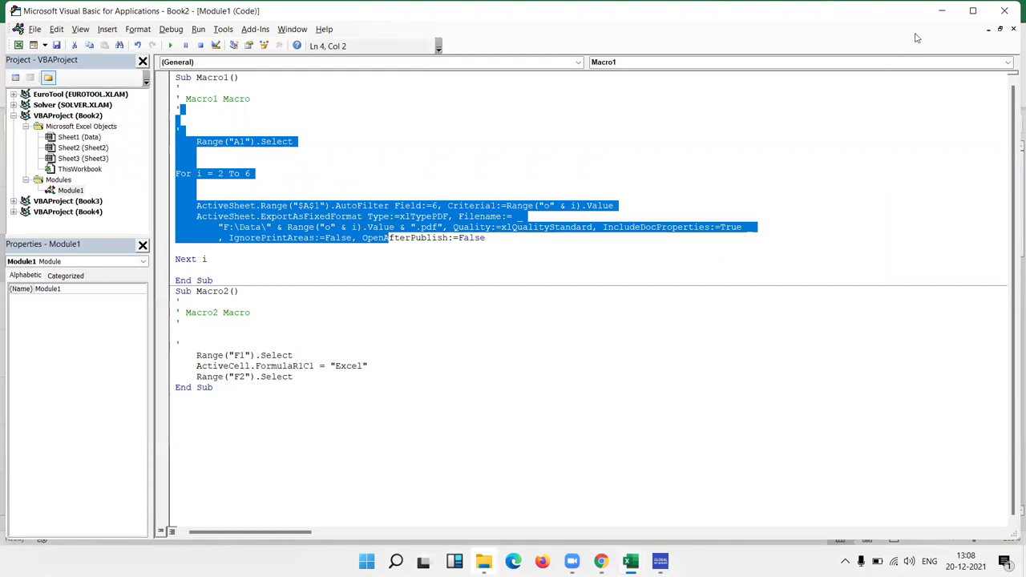
# Return to the workbook and delete Excel from cell F1.
pyautogui.click(942, 10)
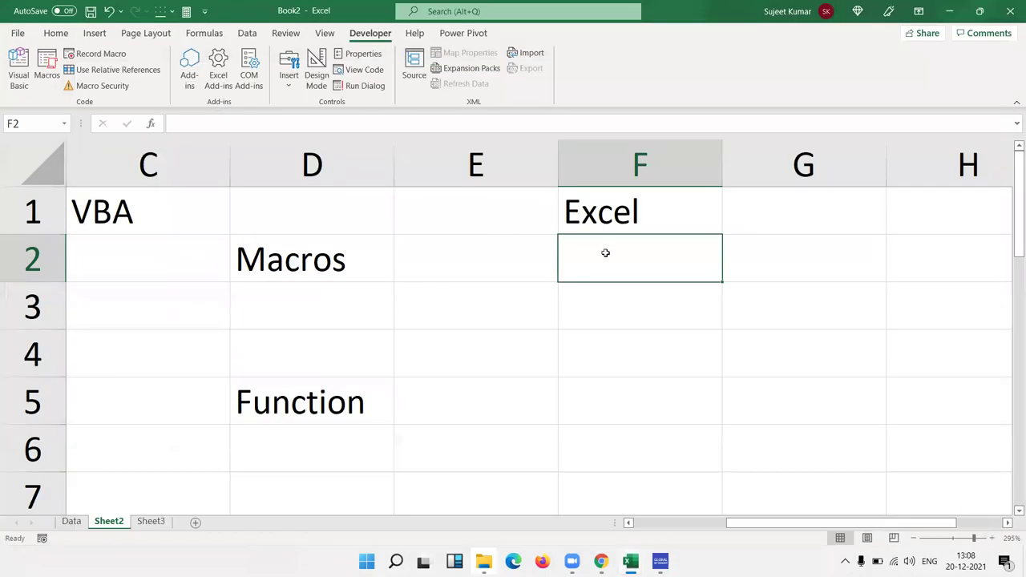
pyautogui.click(611, 215)
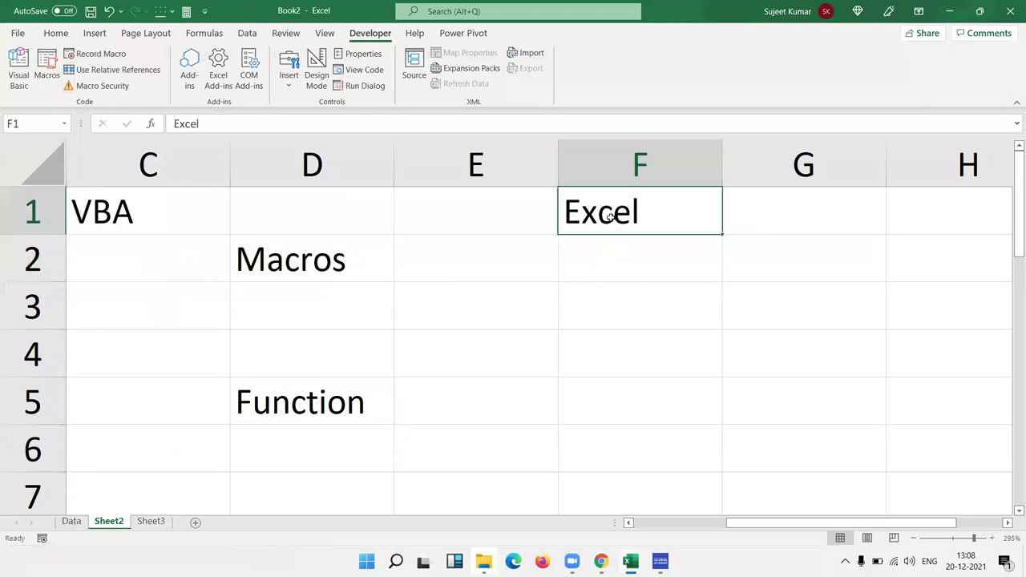
pyautogui.press('Delete')
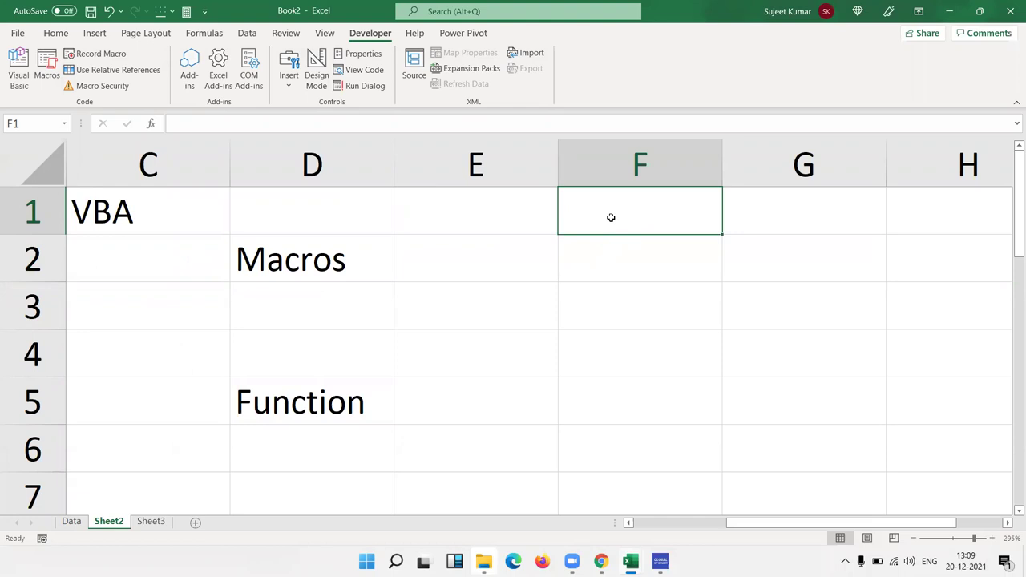
# On the Data sheet, turn on header filters for the table from A1.
pyautogui.click(71, 521)
pyautogui.click(737, 289)
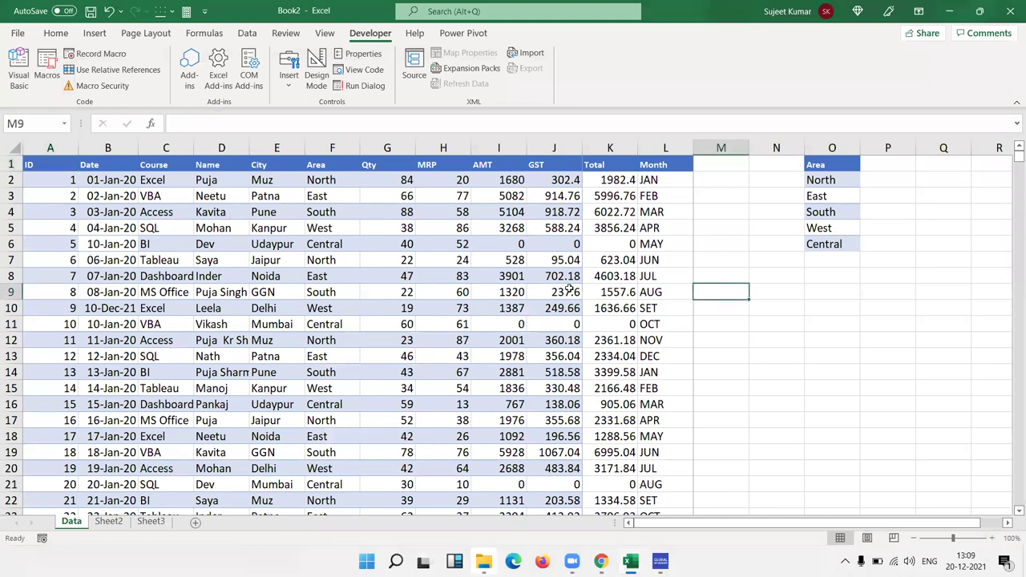
pyautogui.scroll(-3, 252, 298)
pyautogui.scroll(3, 252, 304)
pyautogui.click(765, 233)
pyautogui.click(37, 164)
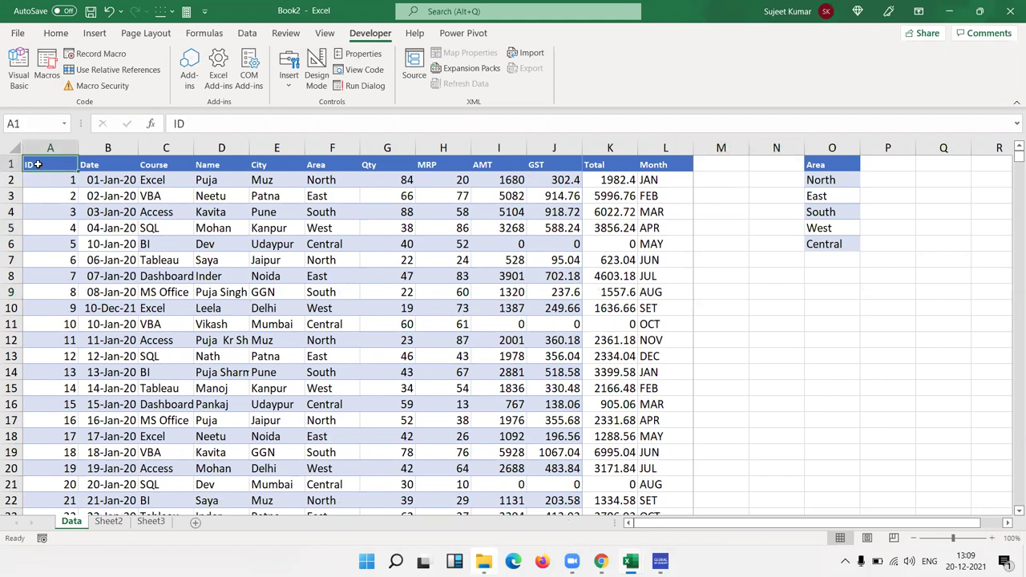
pyautogui.hotkey('ctrl', 'shift', 'l')
# Filter the Area column to show only North.
pyautogui.click(183, 240)
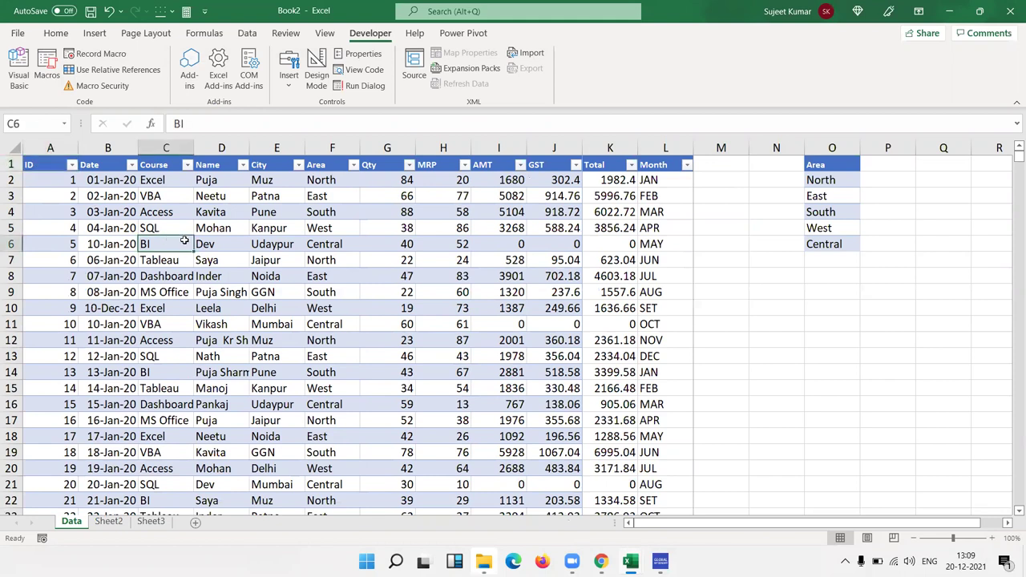
pyautogui.click(824, 183)
pyautogui.click(354, 166)
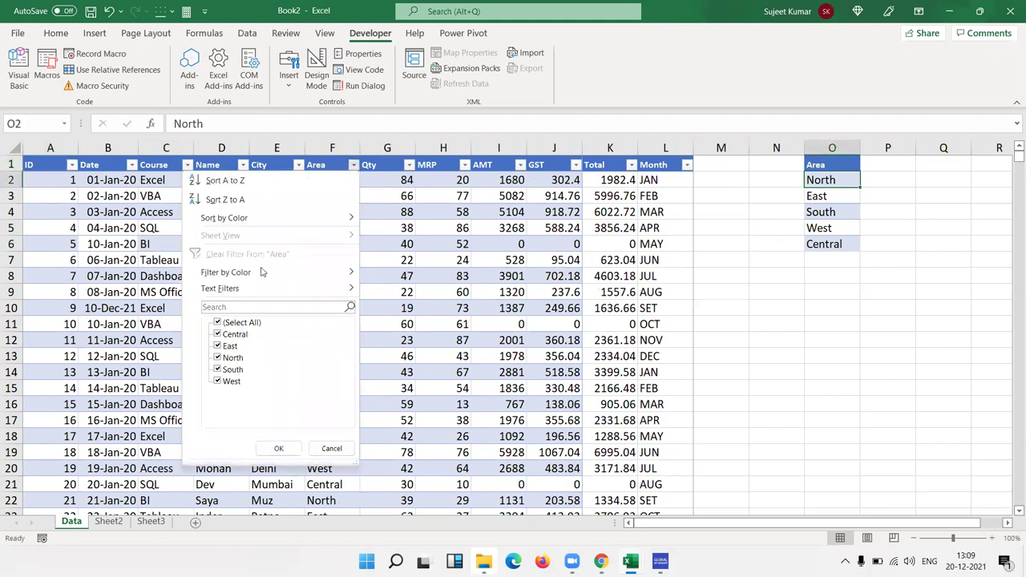
pyautogui.click(239, 325)
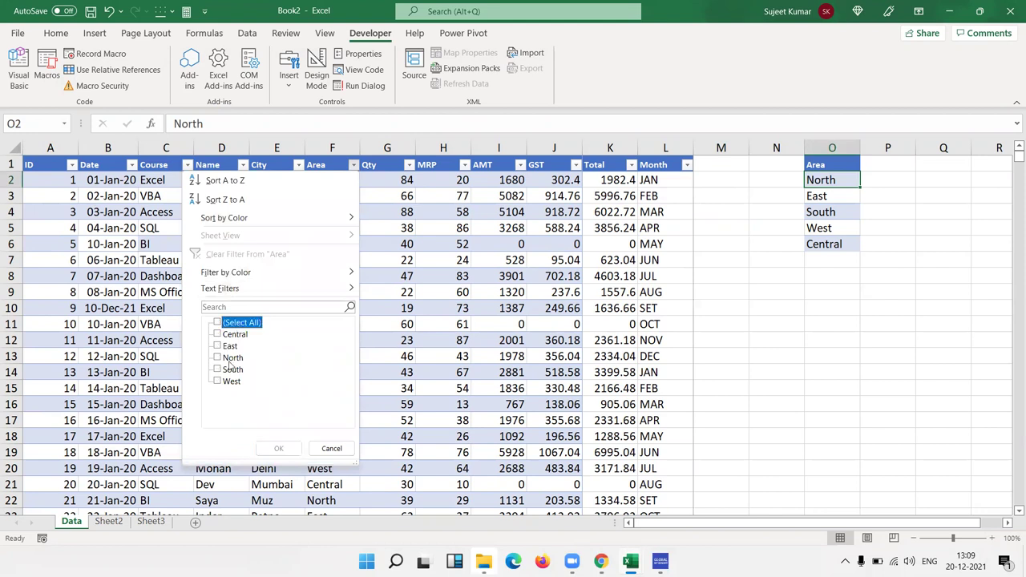
pyautogui.click(220, 357)
pyautogui.click(278, 448)
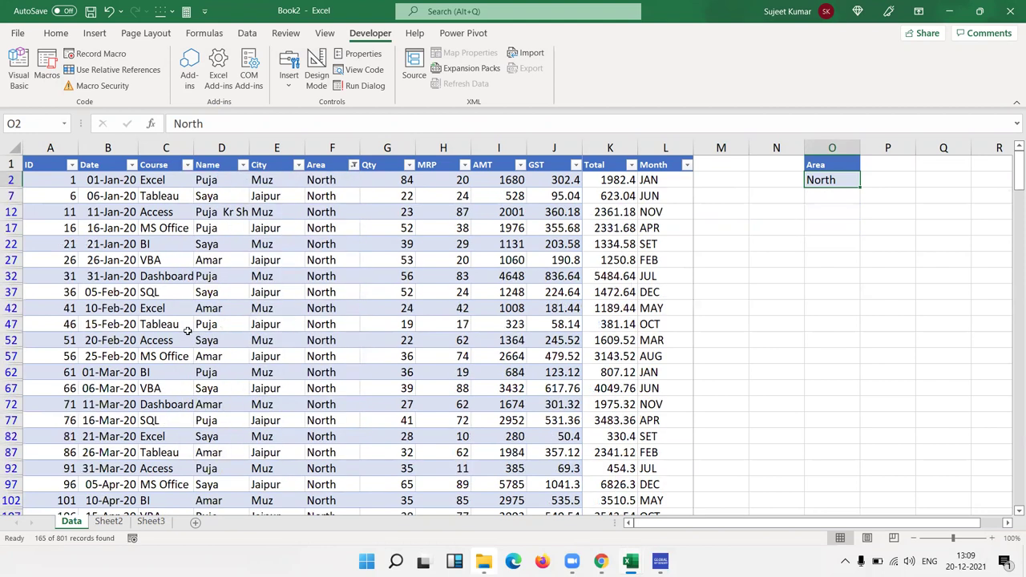
# Preview PDF as a save format, cancel the save, and undo the North filter.
pyautogui.hotkey('ctrl', 's')
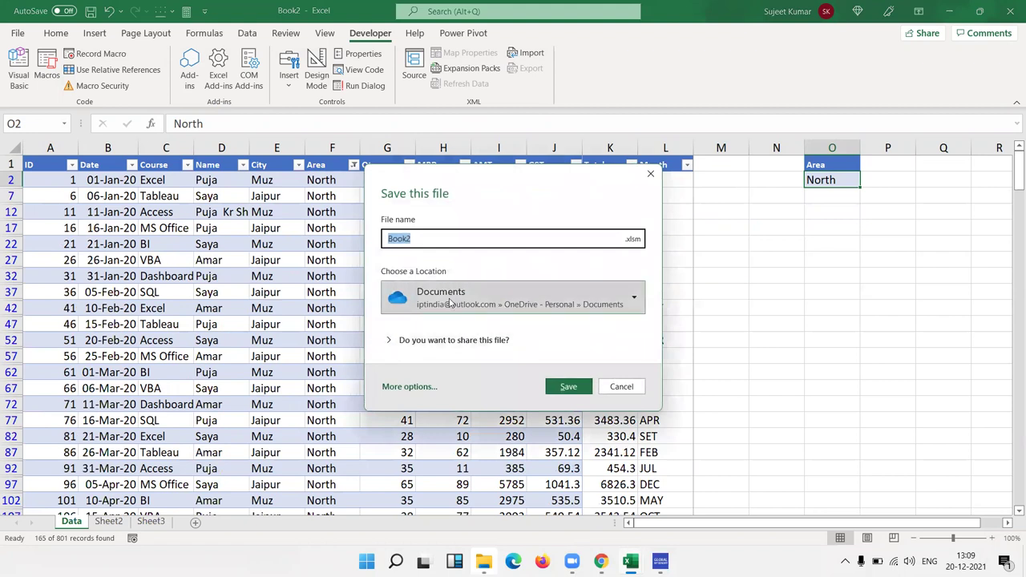
pyautogui.click(633, 239)
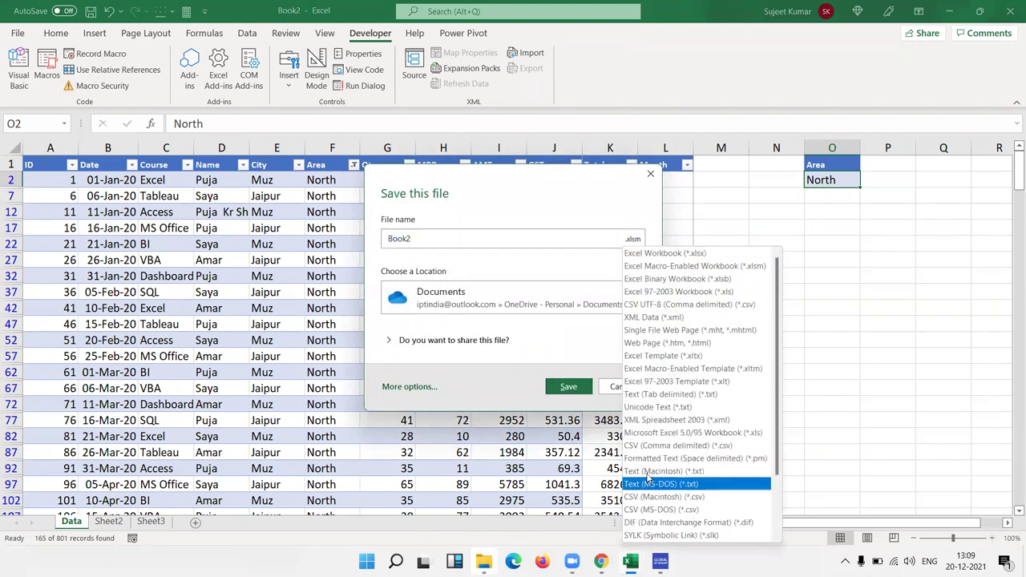
pyautogui.scroll(-2, 652, 475)
pyautogui.click(661, 500)
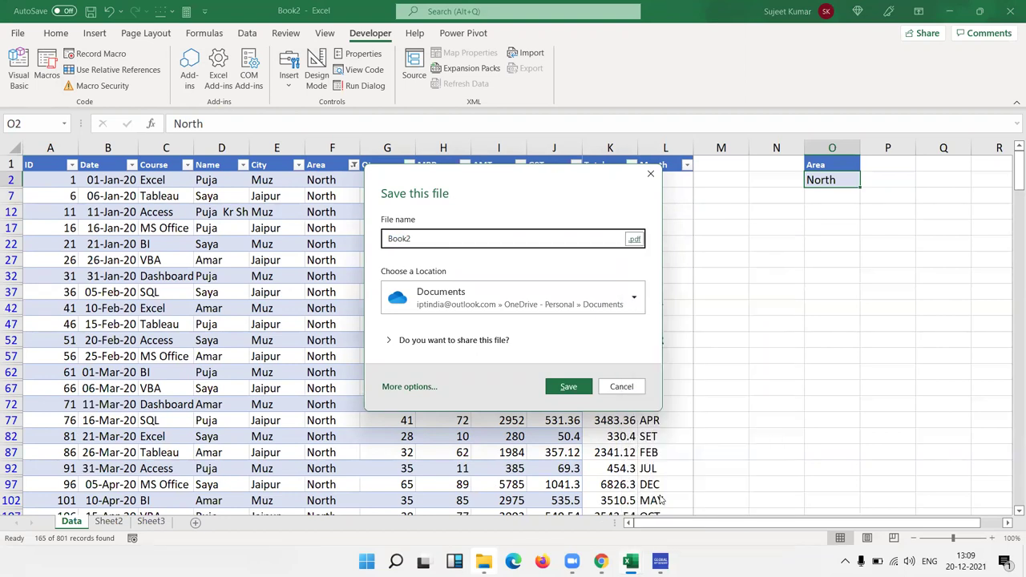
pyautogui.click(866, 239)
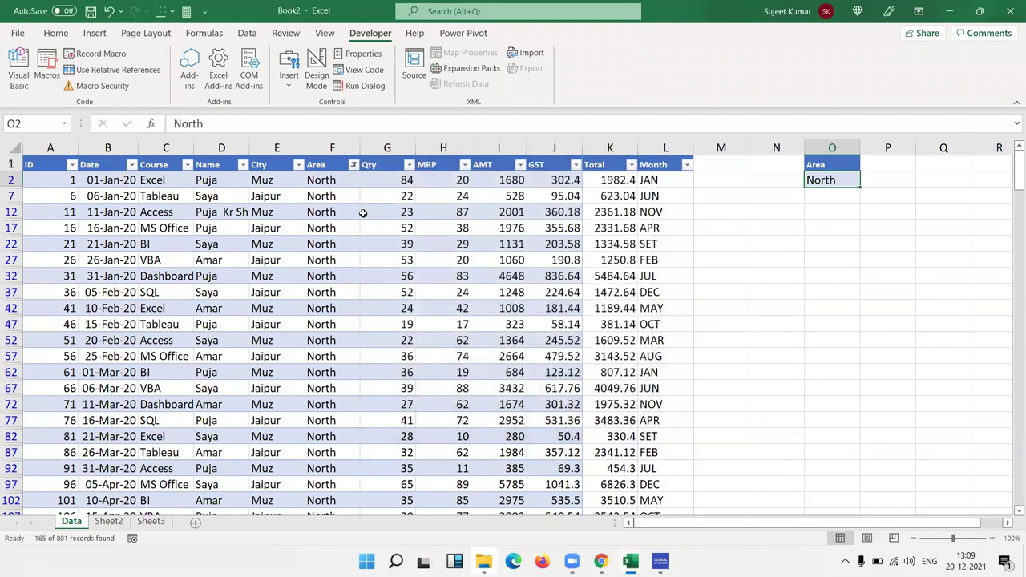
pyautogui.hotkey('ctrl', 'z')
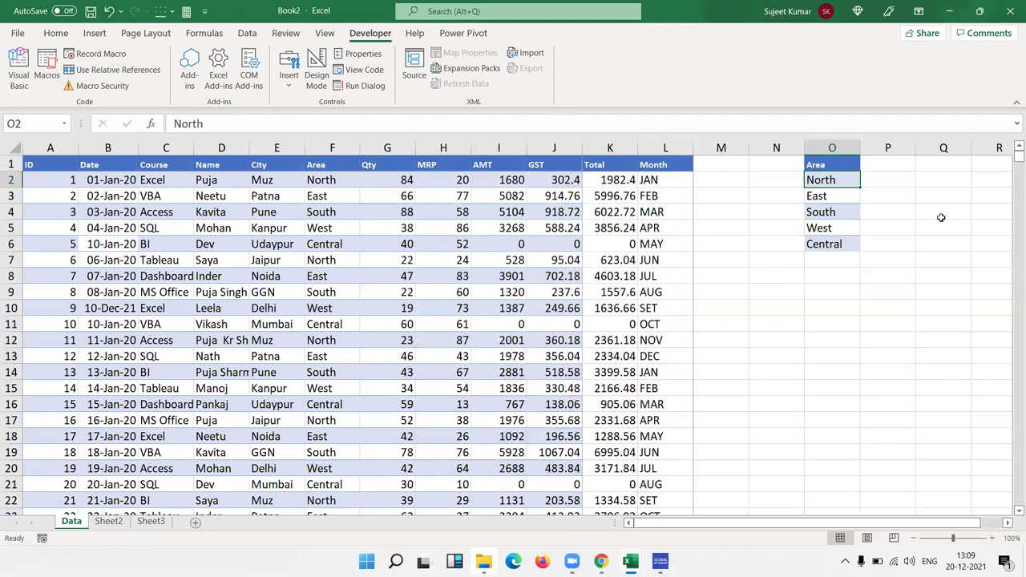
# Open the Data folder on Local Disk (F:) in File Explorer.
pyautogui.moveTo(855, 177)
pyautogui.mouseDown()
pyautogui.moveTo(852, 275)
pyautogui.moveTo(834, 243)
pyautogui.mouseUp()
pyautogui.click(483, 561)
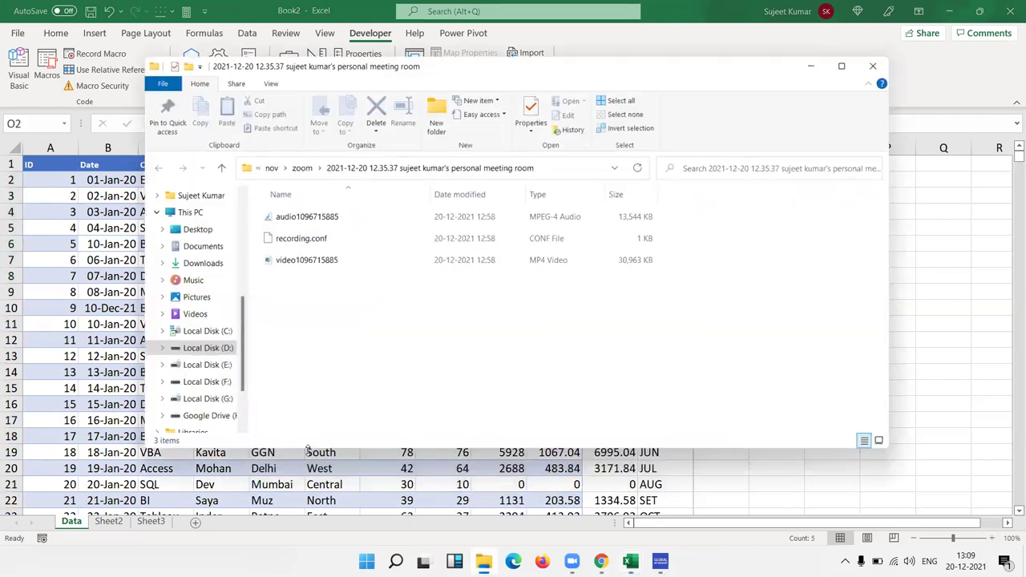
pyautogui.click(207, 380)
pyautogui.doubleClick(288, 236)
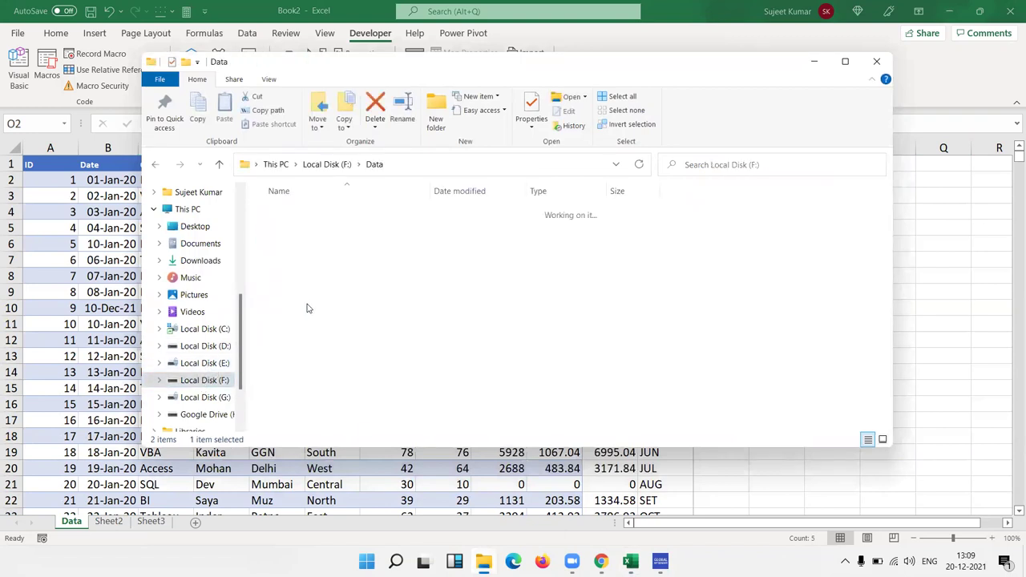
# Select the five area PDFs and permanently delete them with Shift+Delete.
pyautogui.moveTo(369, 367); pyautogui.dragTo(257, 251)
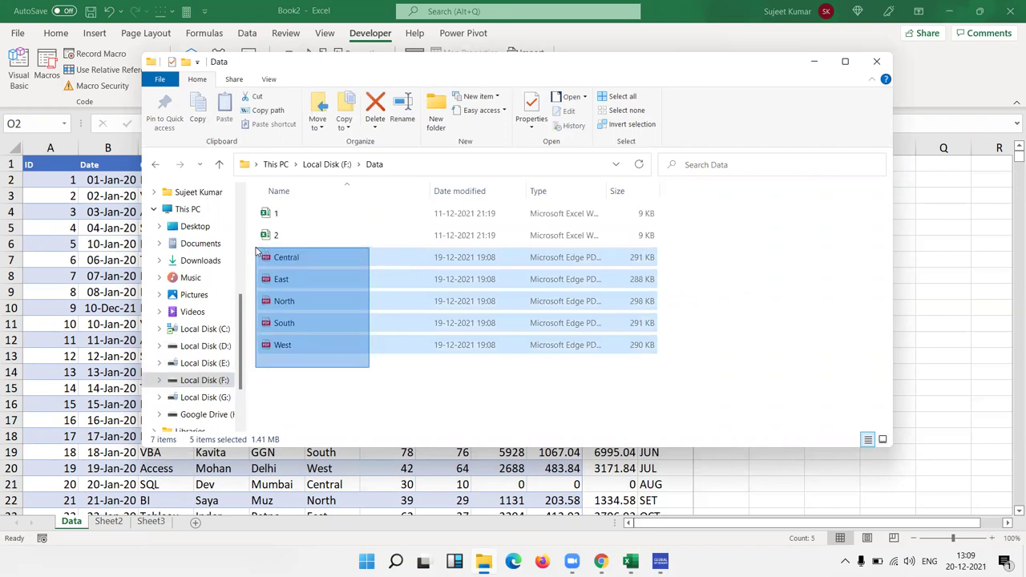
pyautogui.moveTo(256, 251); pyautogui.dragTo(257, 251)
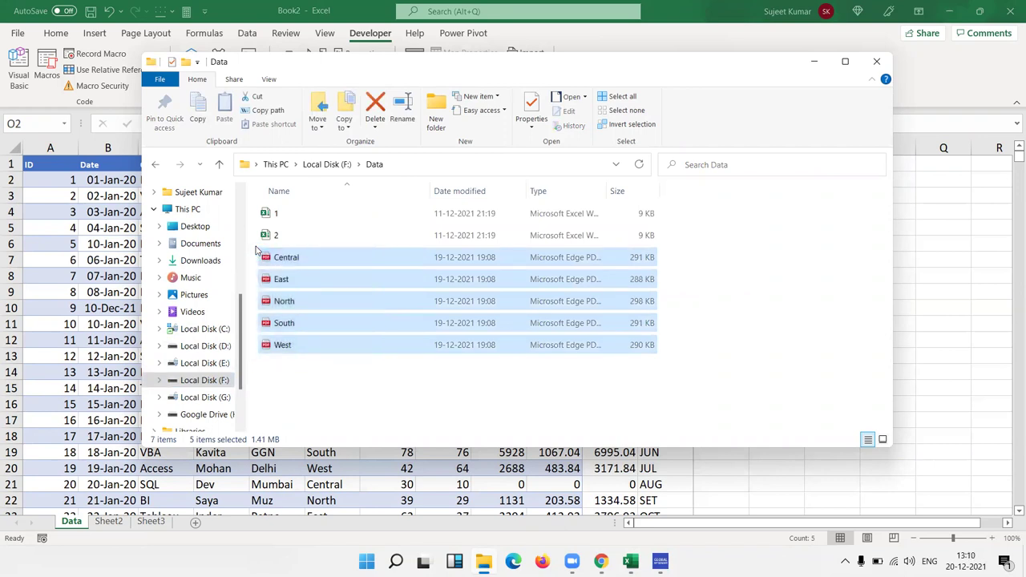
pyautogui.hotkey('shift', 'Delete')
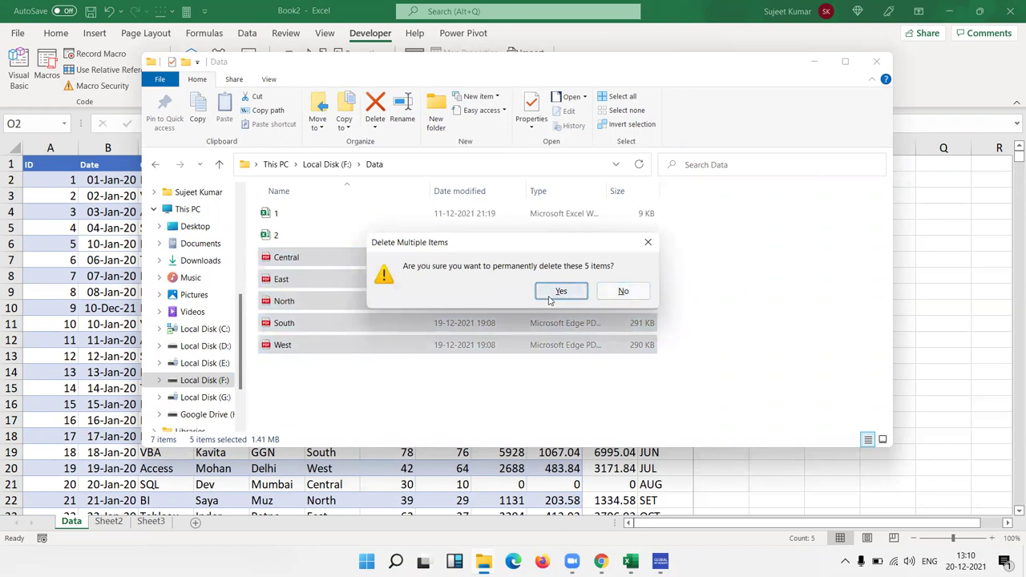
pyautogui.click(550, 300)
# Run Macro1 from the Macros list to export one PDF per area.
pyautogui.hotkey('alt', 'Tab')
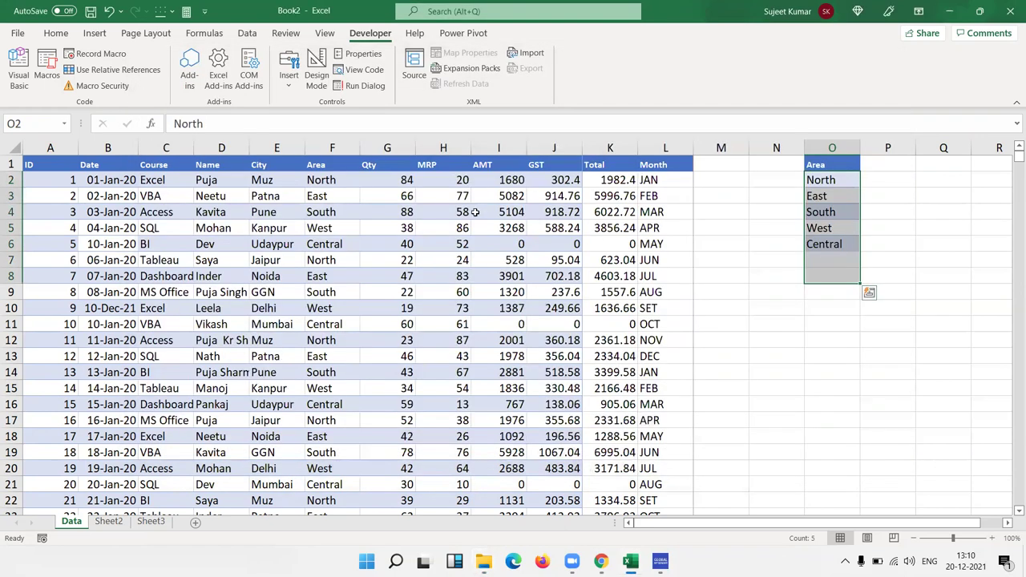
pyautogui.click(327, 226)
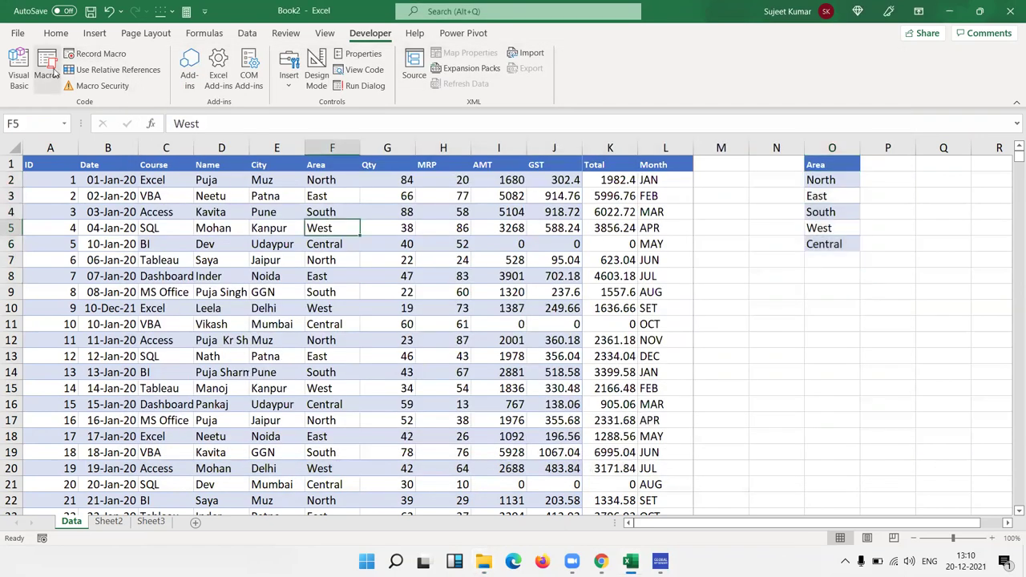
pyautogui.click(50, 72)
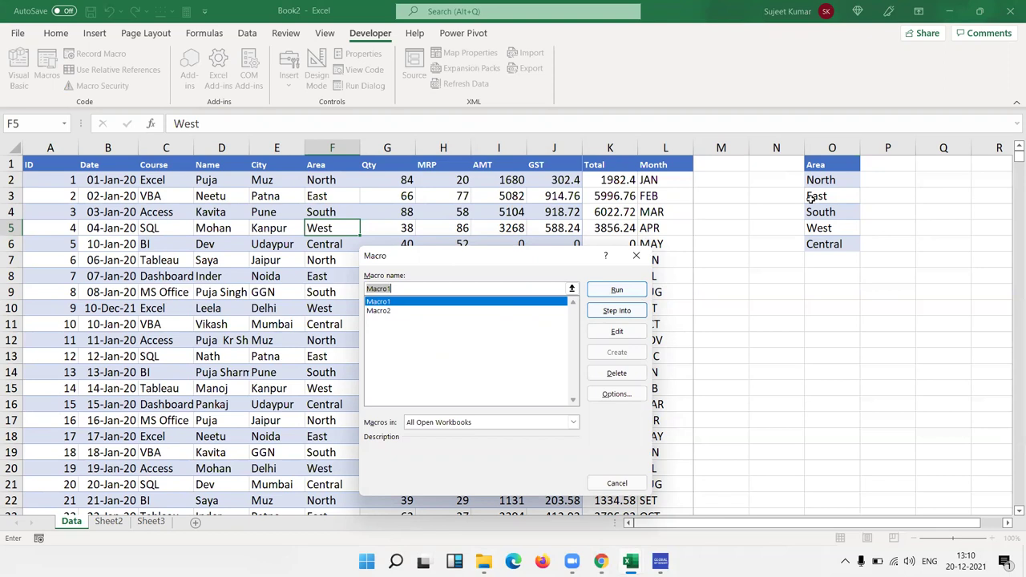
pyautogui.click(630, 295)
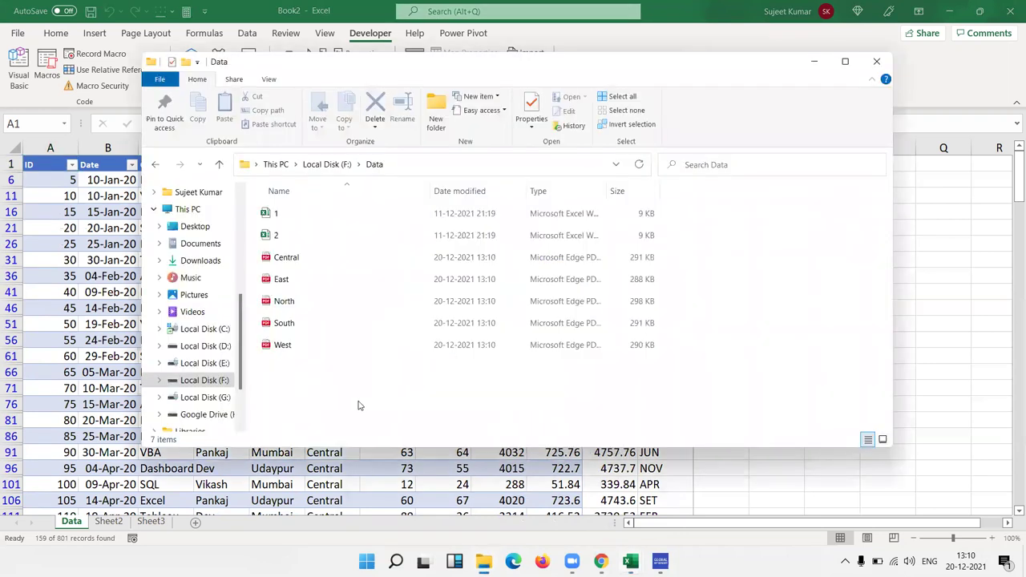
# Open East.pdf from the regenerated files in F:\Data.
pyautogui.moveTo(385, 402); pyautogui.dragTo(282, 257)
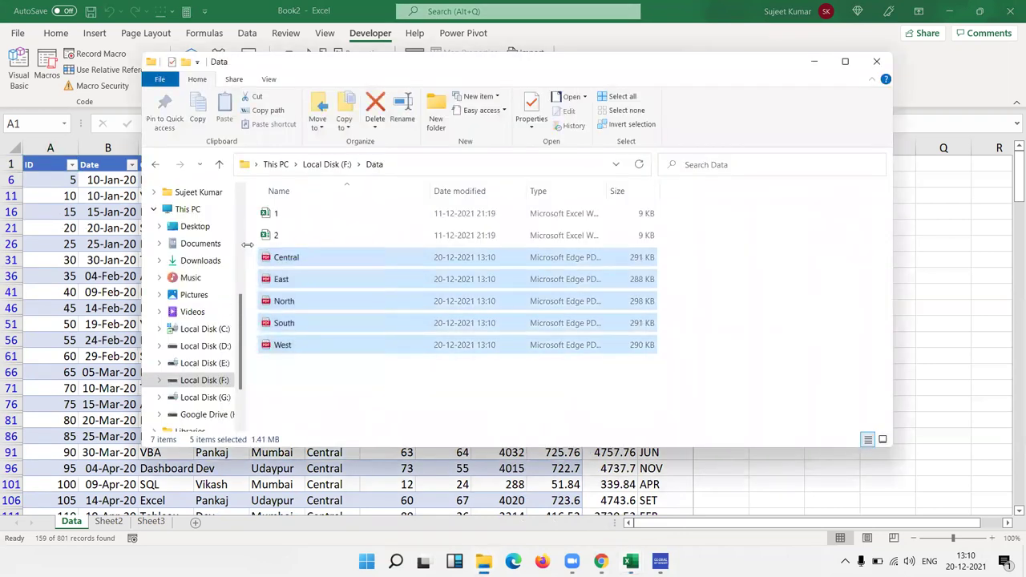
pyautogui.click(303, 375)
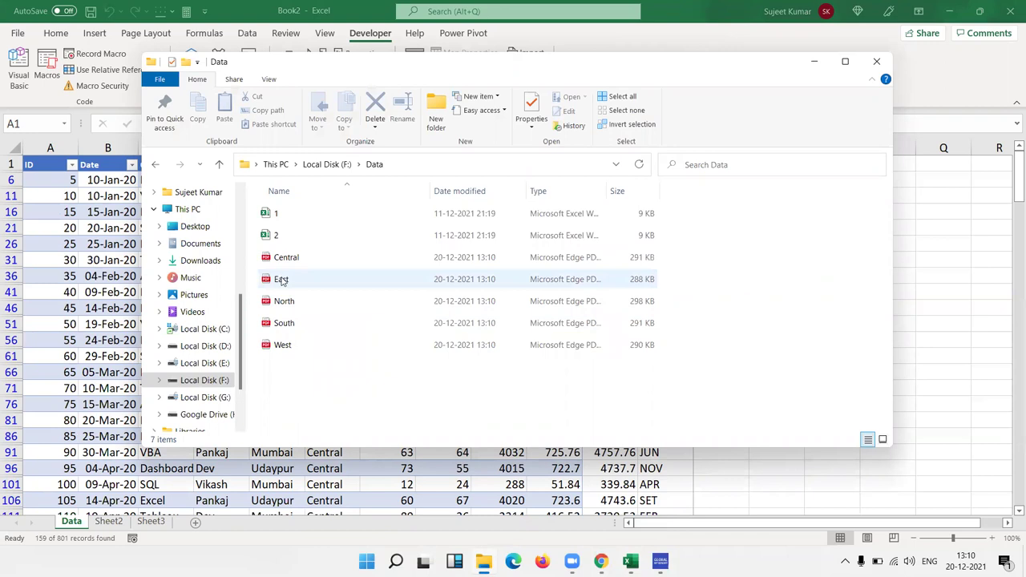
pyautogui.doubleClick(282, 279)
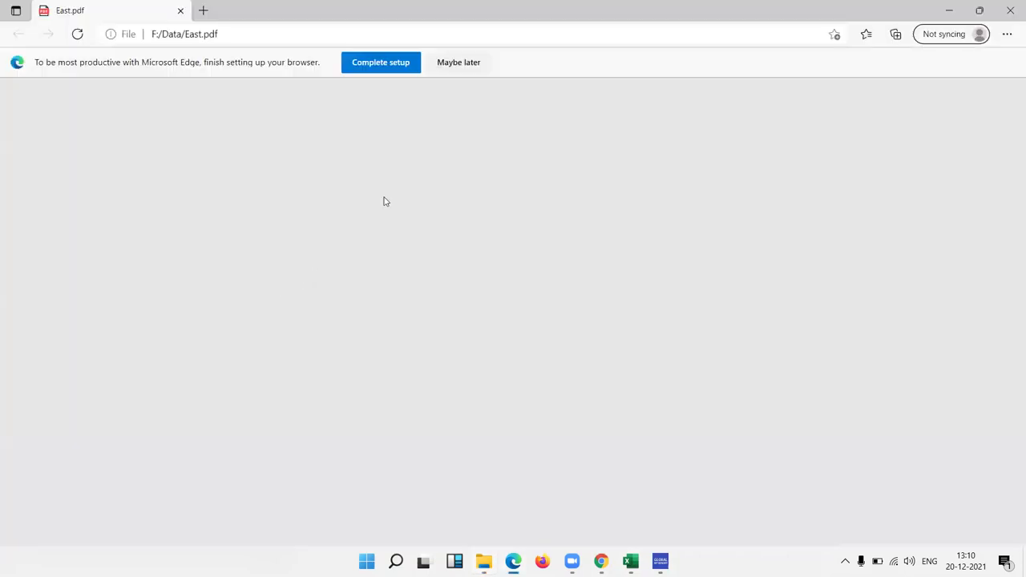
# Scroll through the four-page East PDF in Edge, then close Edge.
pyautogui.scroll(-5, 497, 165)
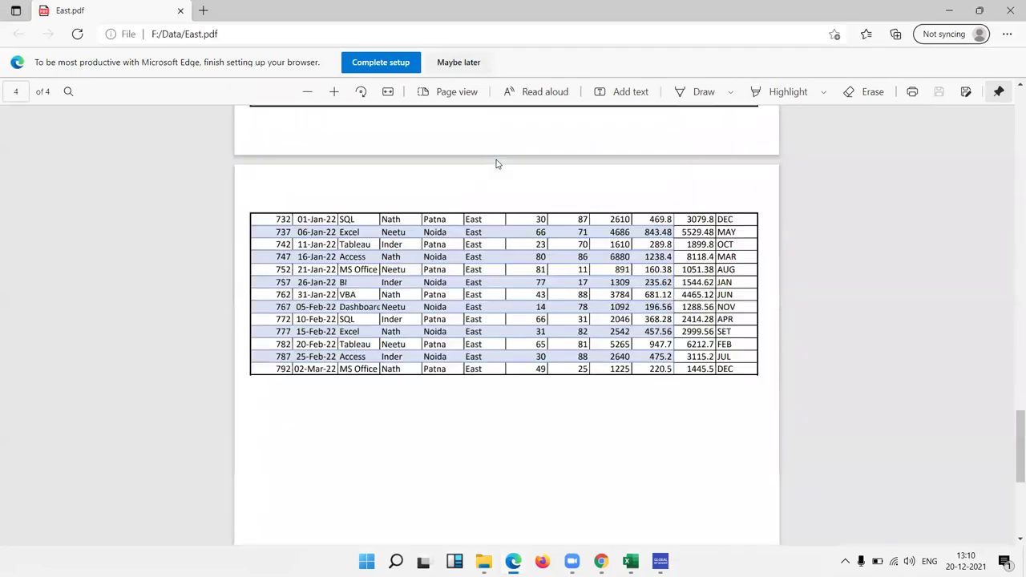
pyautogui.scroll(5, 497, 165)
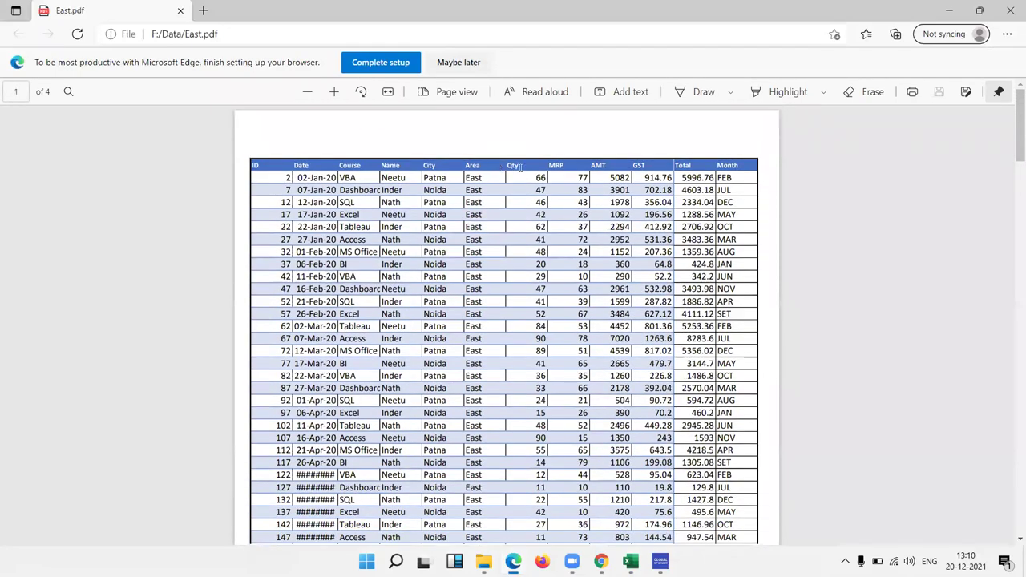
pyautogui.scroll(-15, 586, 273)
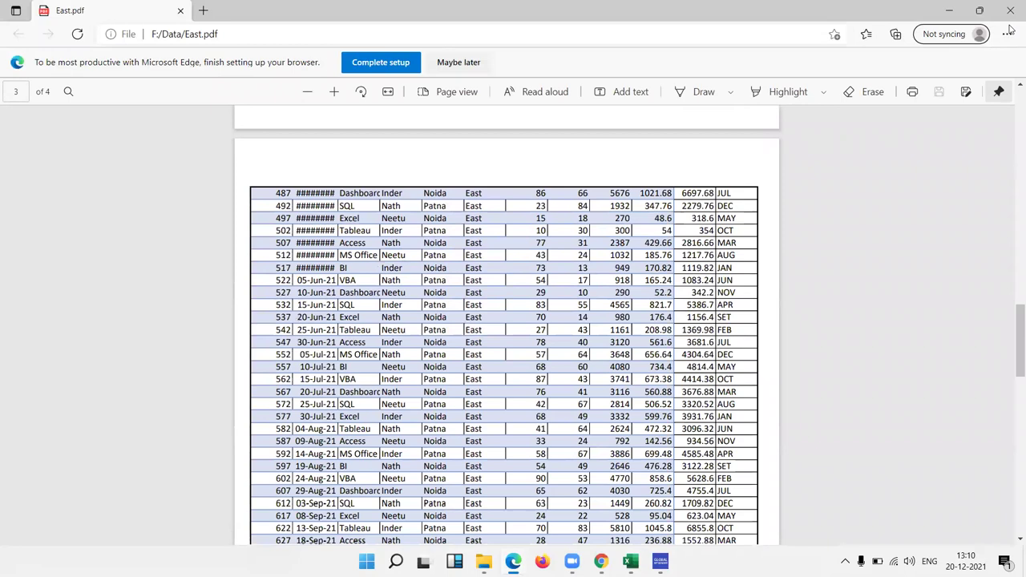
pyautogui.click(1010, 11)
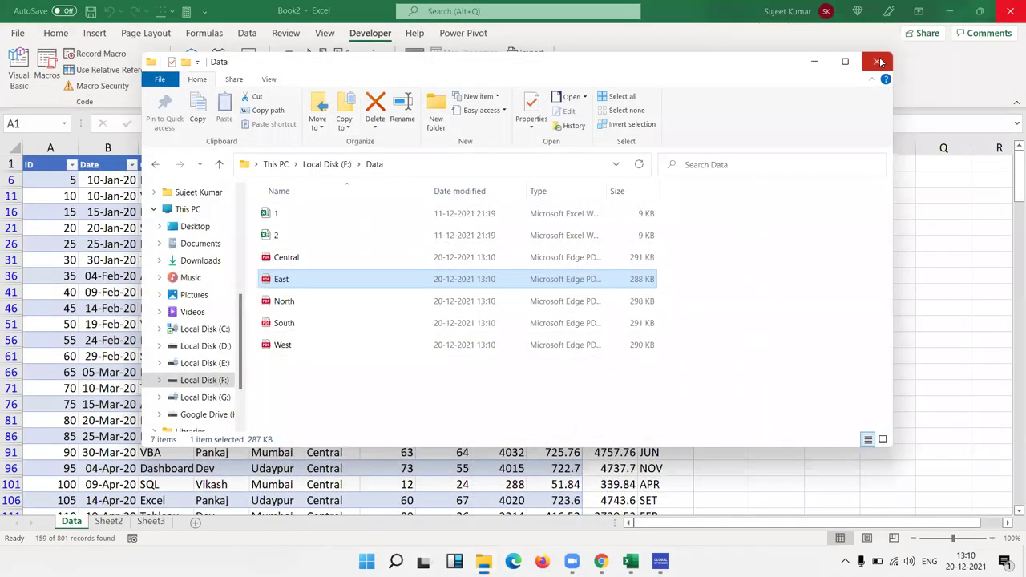
# Close the Data folder window and return to Sheet2 in Excel.
pyautogui.click(877, 62)
pyautogui.click(112, 523)
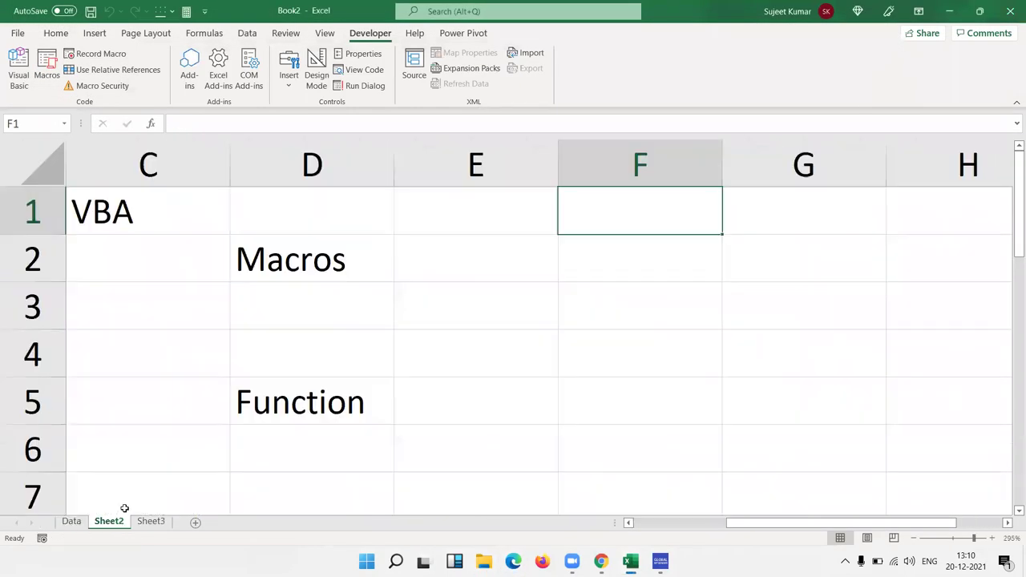
pyautogui.click(327, 276)
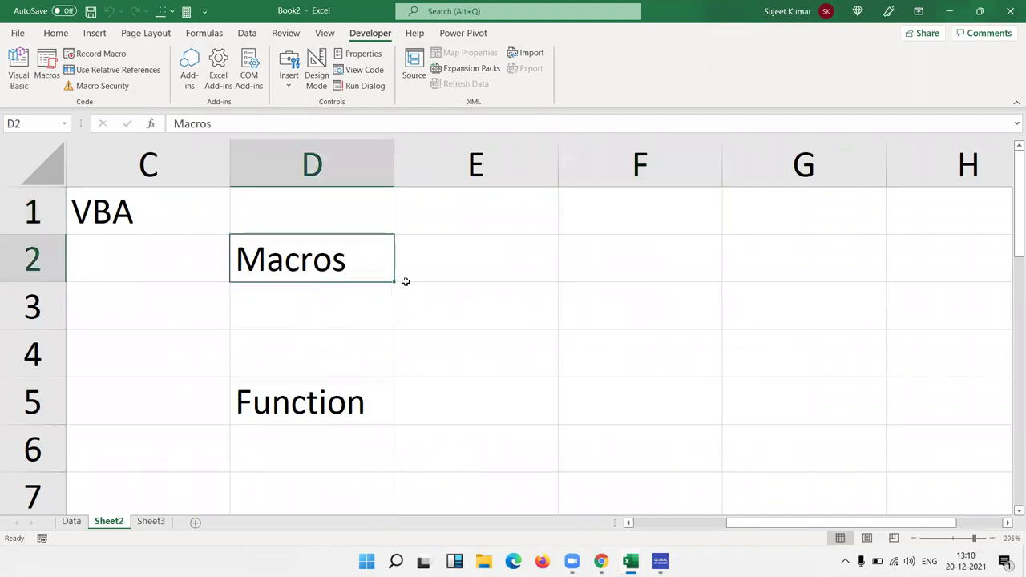
pyautogui.click(409, 286)
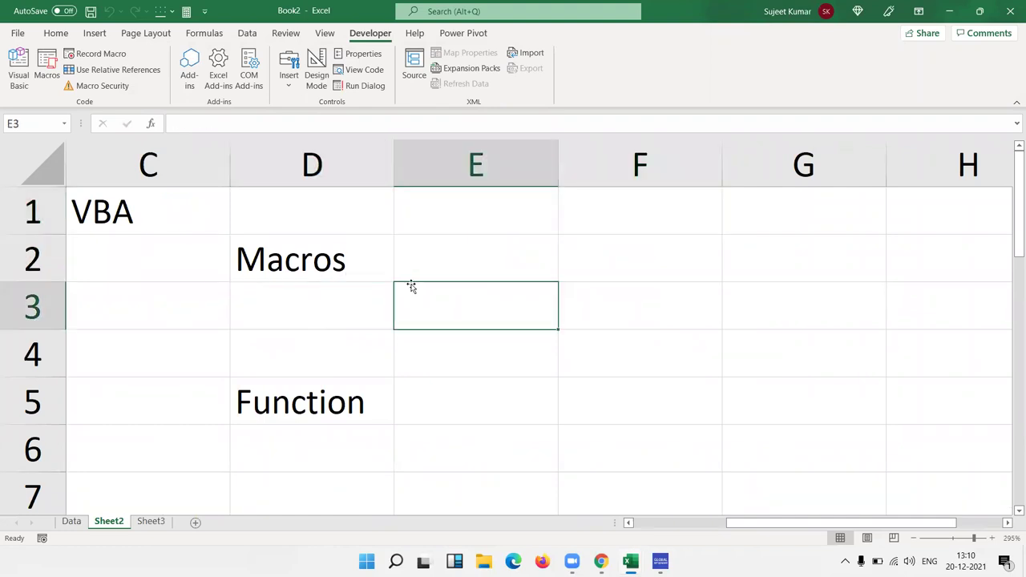
pyautogui.click(175, 211)
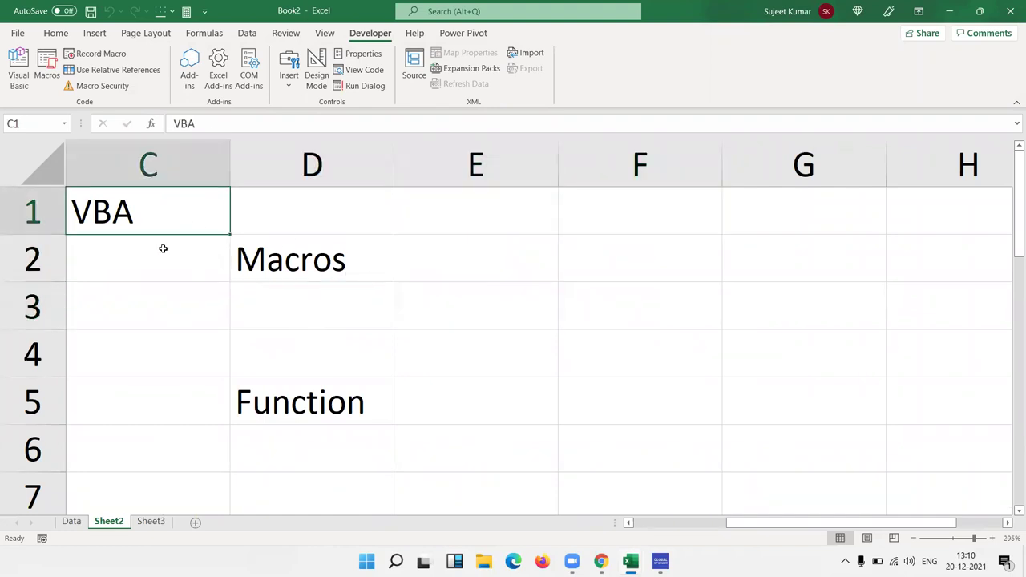
pyautogui.moveTo(241, 258); pyautogui.dragTo(409, 312)
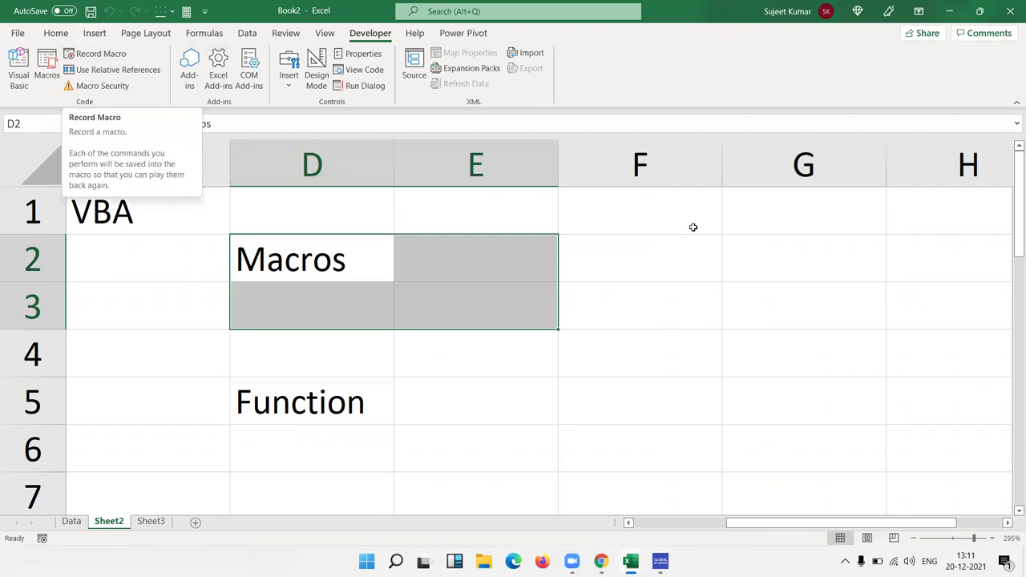
pyautogui.click(641, 209)
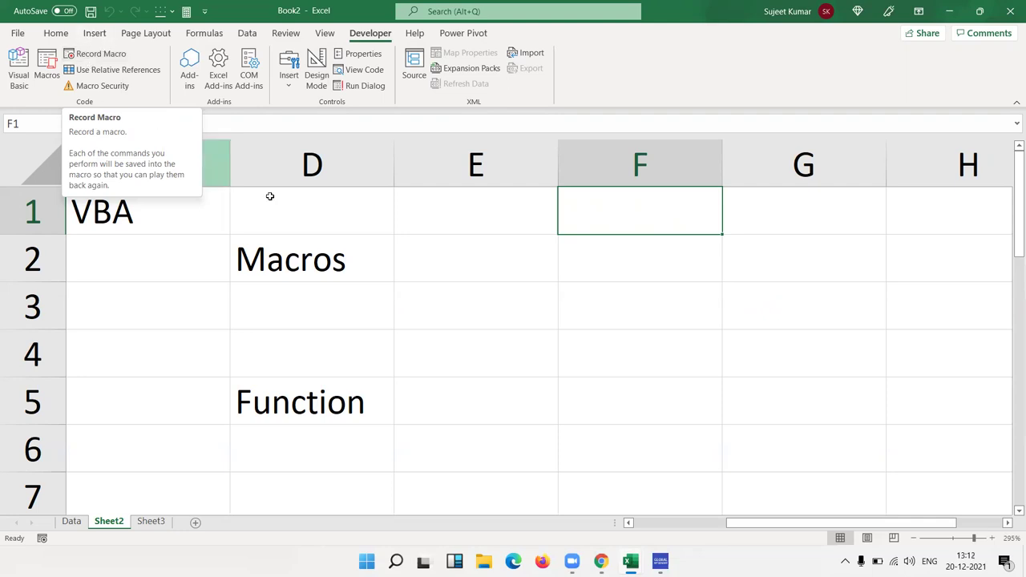
pyautogui.click(333, 269)
pyautogui.moveTo(1012, 220); pyautogui.dragTo(1011, 257)
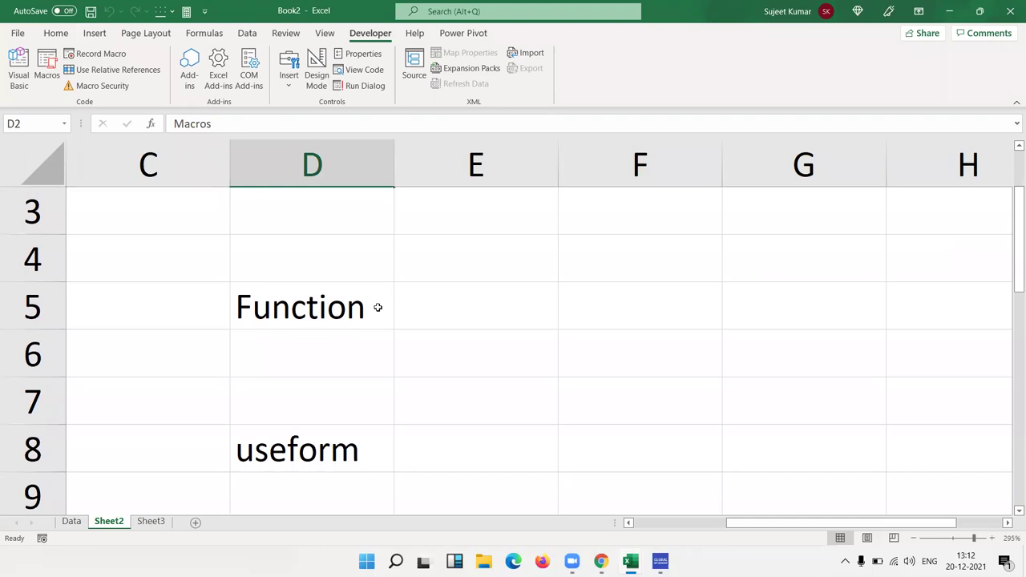
pyautogui.click(383, 308)
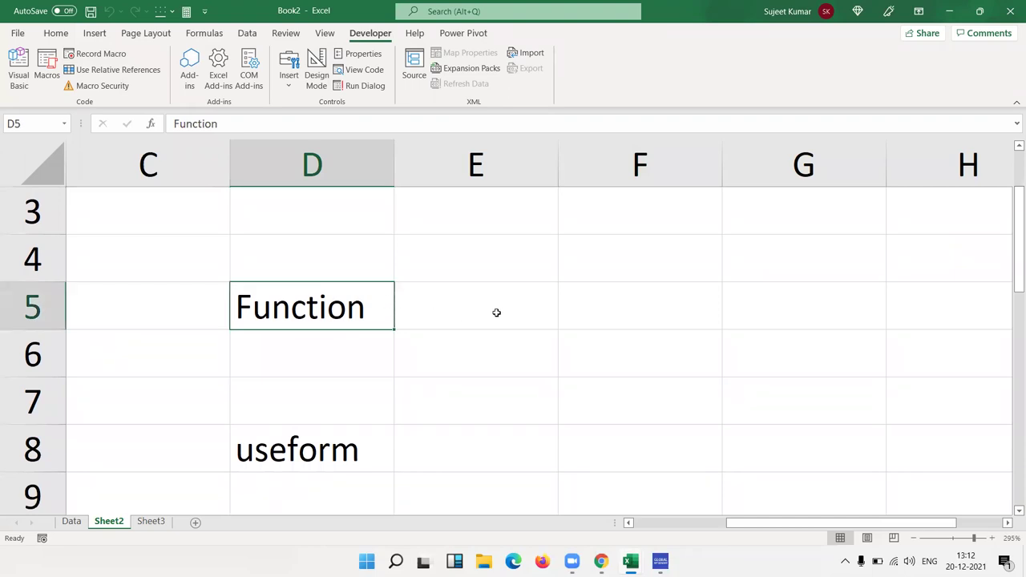
pyautogui.click(575, 309)
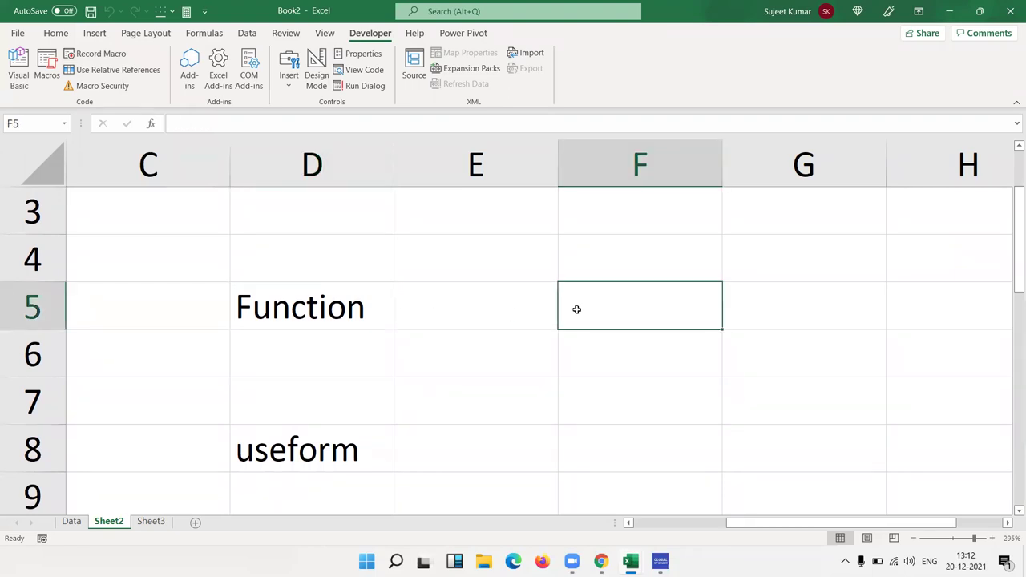
pyautogui.write('=vl')
pyautogui.press('BackSpace')
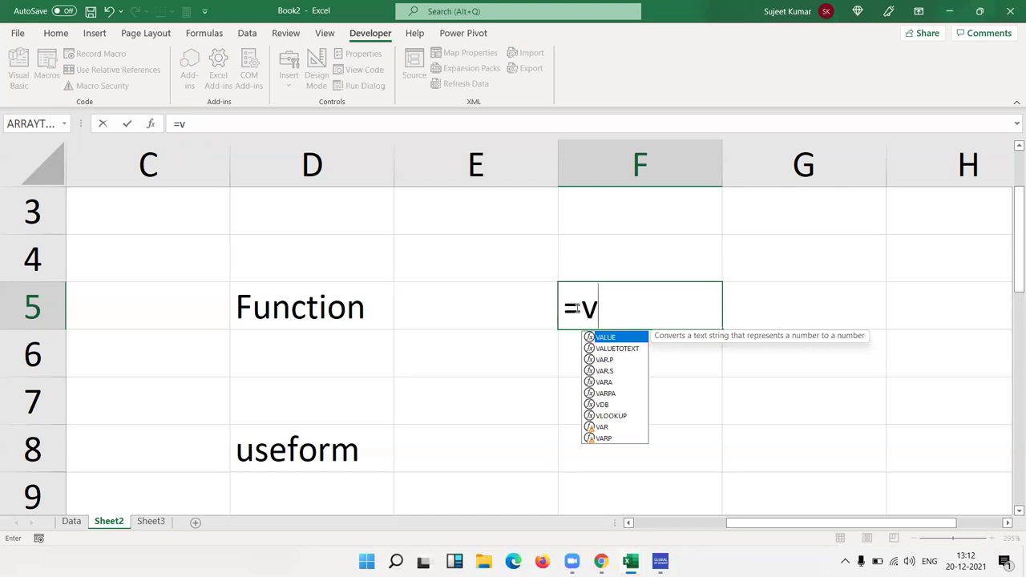
pyautogui.press('Escape')
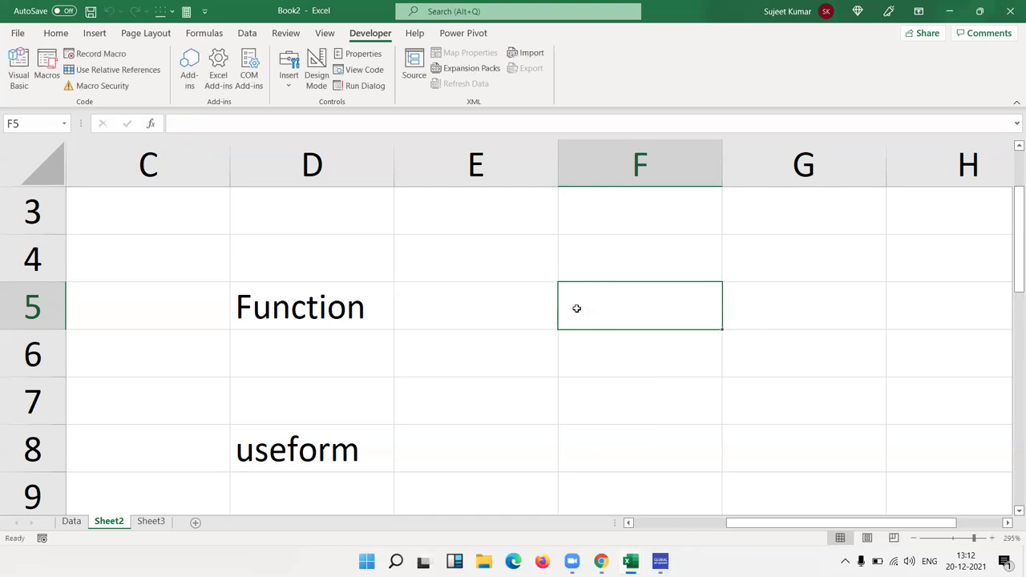
pyautogui.scroll(1, 577, 339)
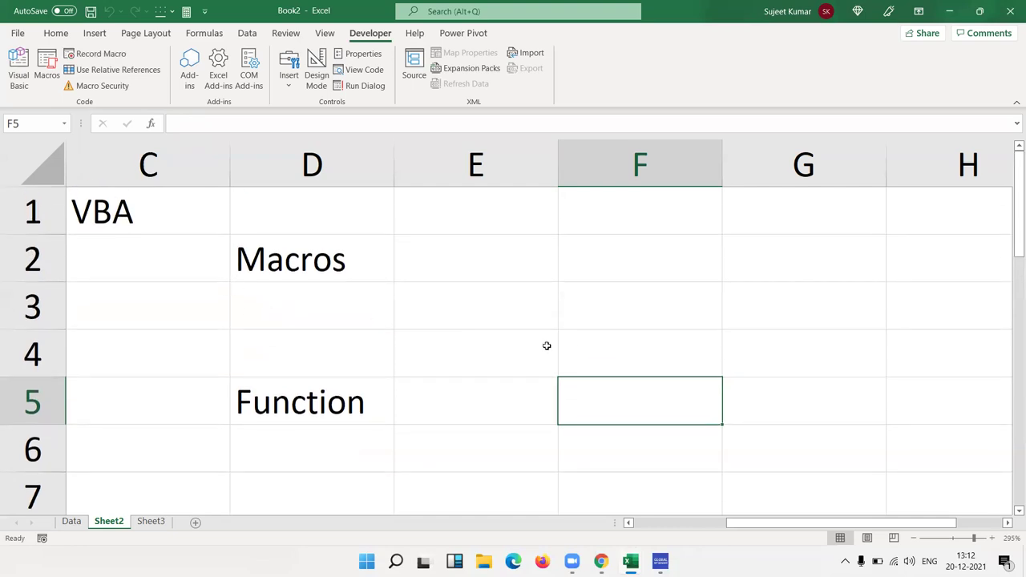
pyautogui.click(560, 336)
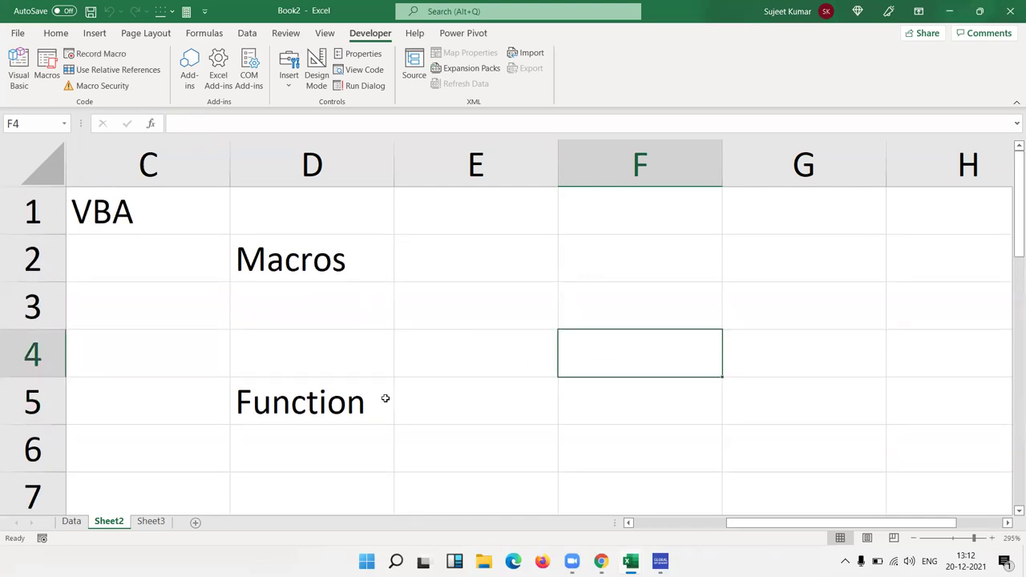
pyautogui.click(368, 399)
pyautogui.click(352, 262)
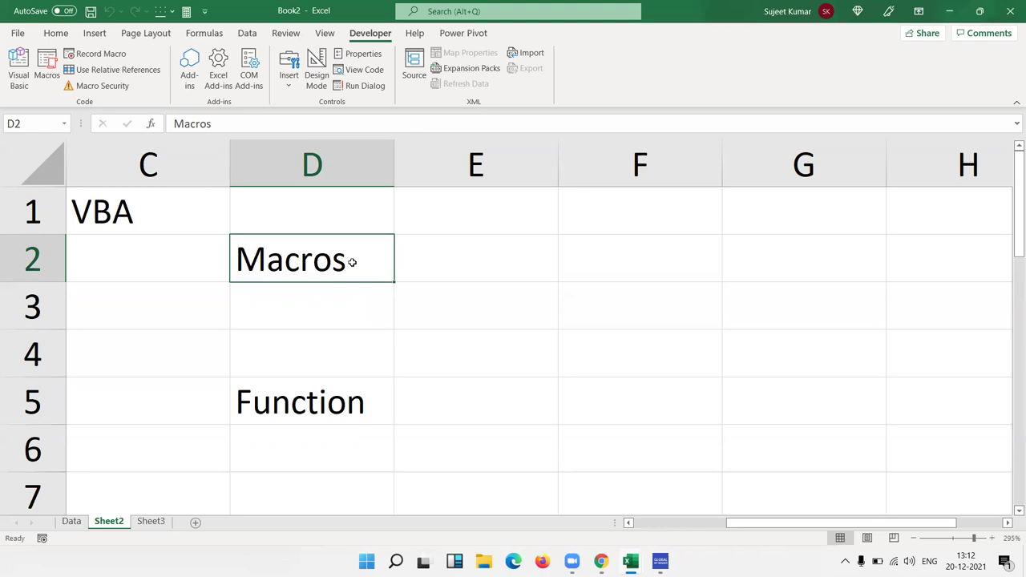
pyautogui.click(364, 419)
pyautogui.scroll(-3, 365, 420)
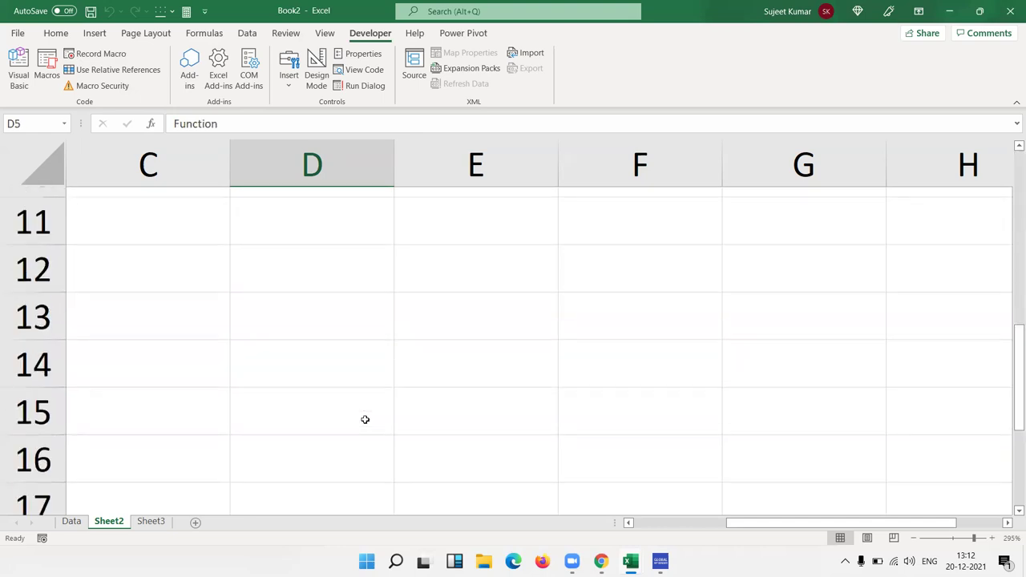
pyautogui.scroll(3, 365, 419)
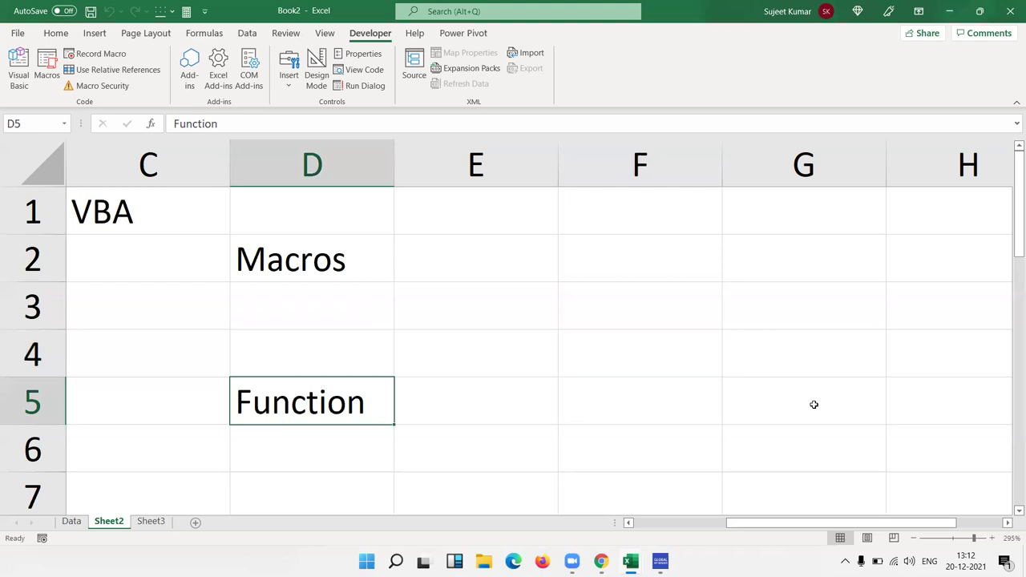
pyautogui.moveTo(1015, 232); pyautogui.dragTo(1011, 276)
pyautogui.press('Down')
pyautogui.press('Down')
pyautogui.press('Down')
pyautogui.click(622, 343)
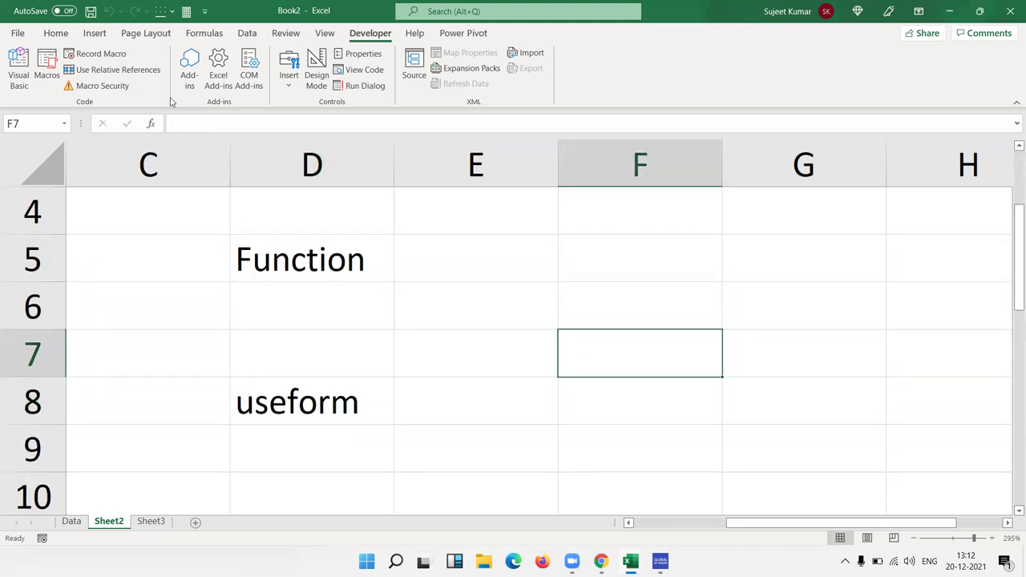
pyautogui.click(43, 80)
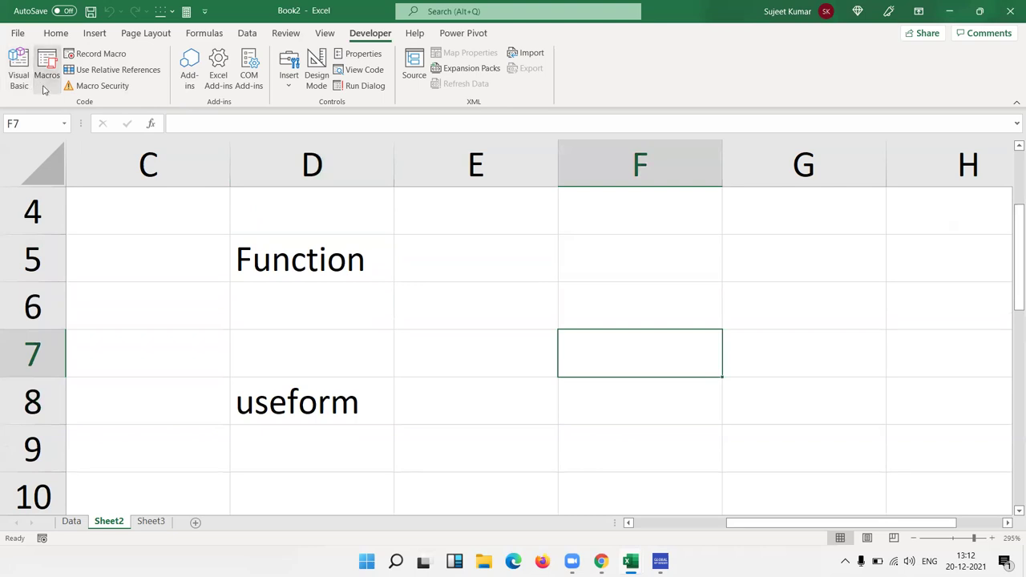
pyautogui.moveTo(496, 253); pyautogui.dragTo(486, 220)
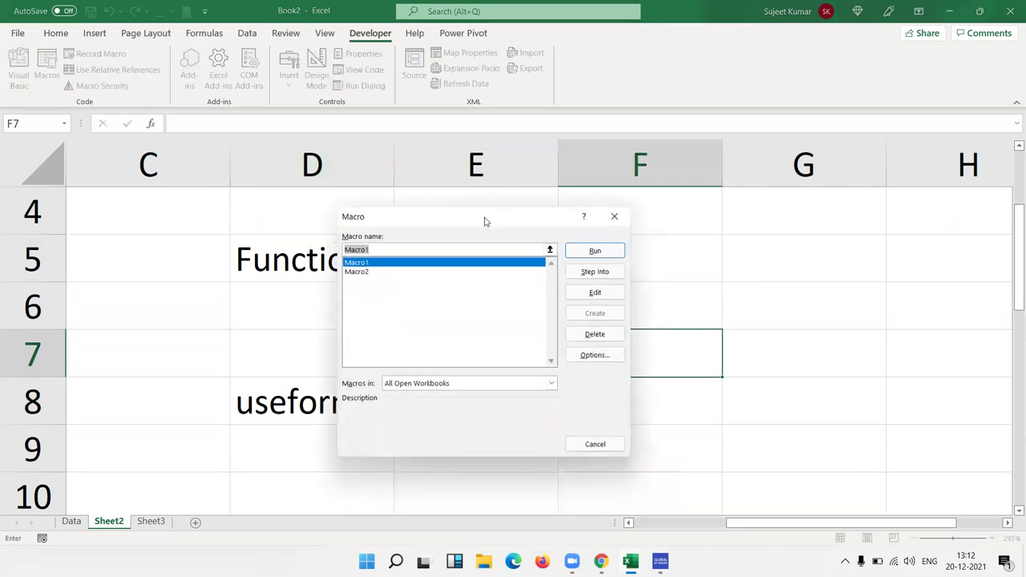
pyautogui.press('Escape')
pyautogui.click(56, 33)
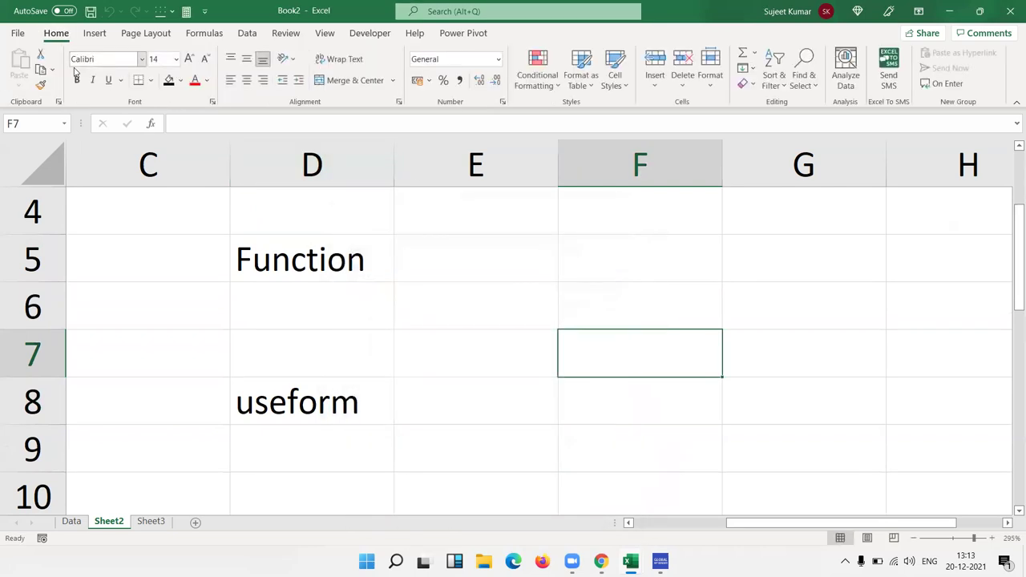
pyautogui.click(95, 33)
pyautogui.click(44, 64)
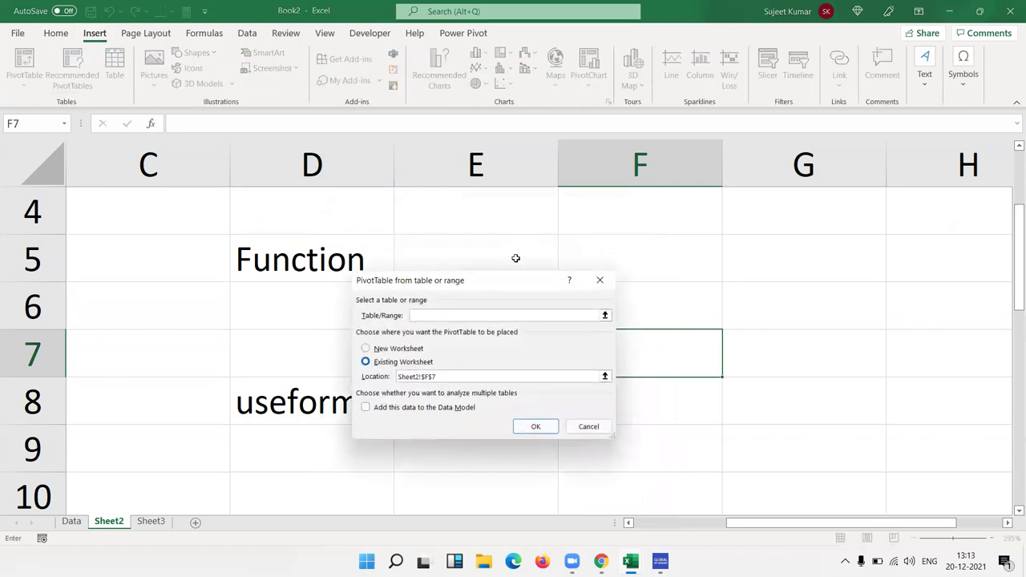
pyautogui.moveTo(457, 268); pyautogui.dragTo(421, 262)
pyautogui.press('Escape')
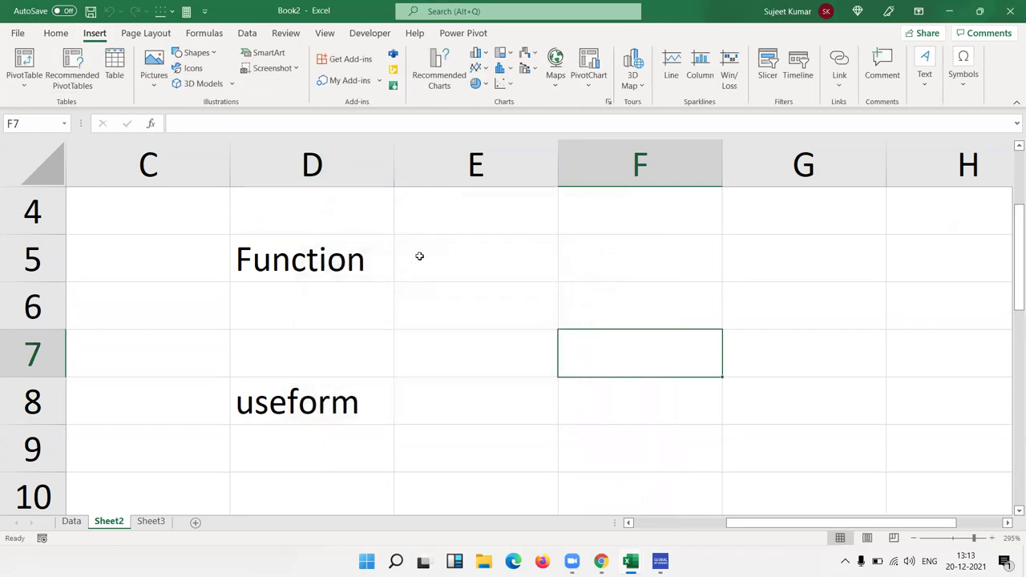
pyautogui.click(150, 126)
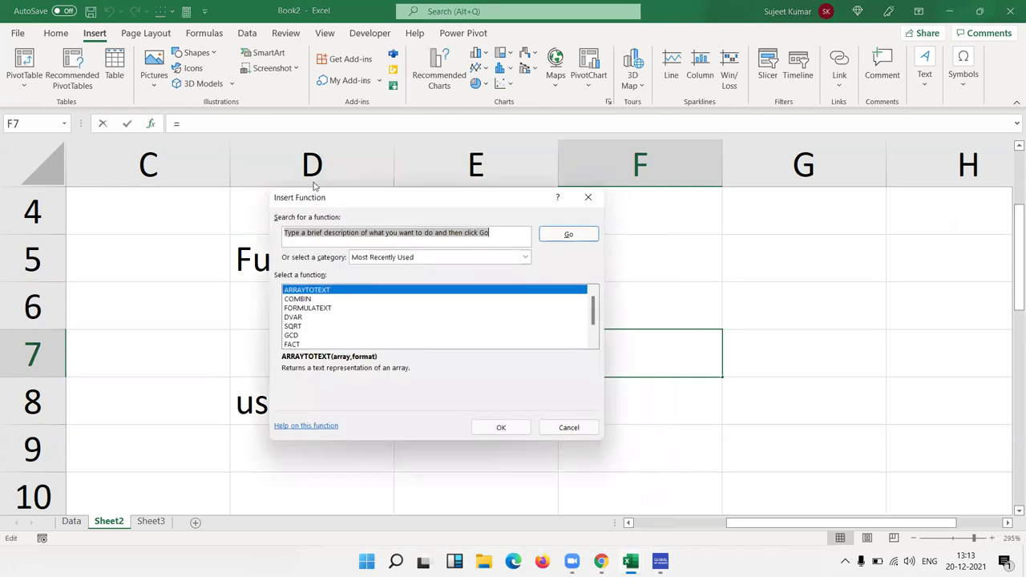
pyautogui.moveTo(326, 204); pyautogui.dragTo(335, 176)
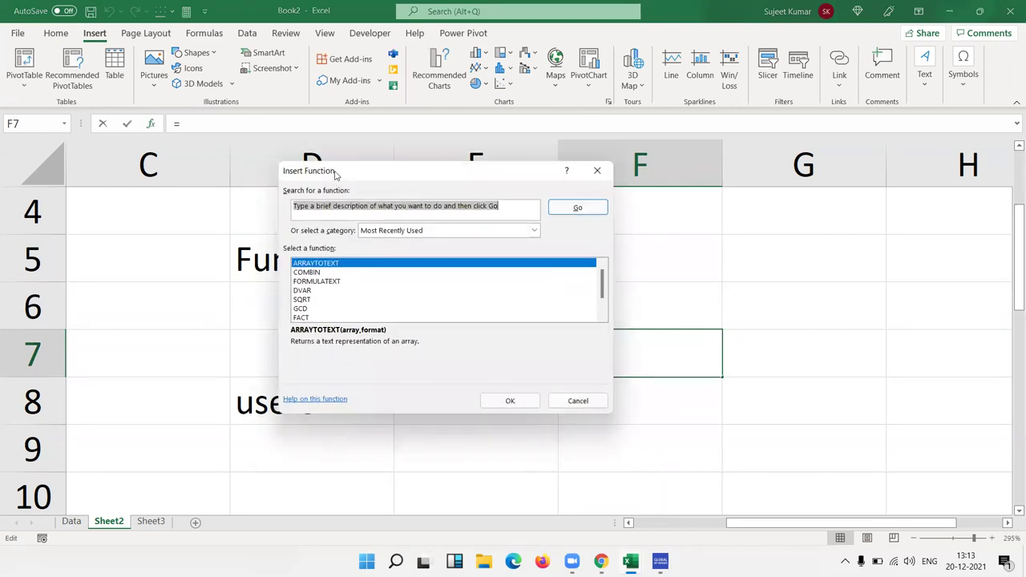
pyautogui.press('Escape')
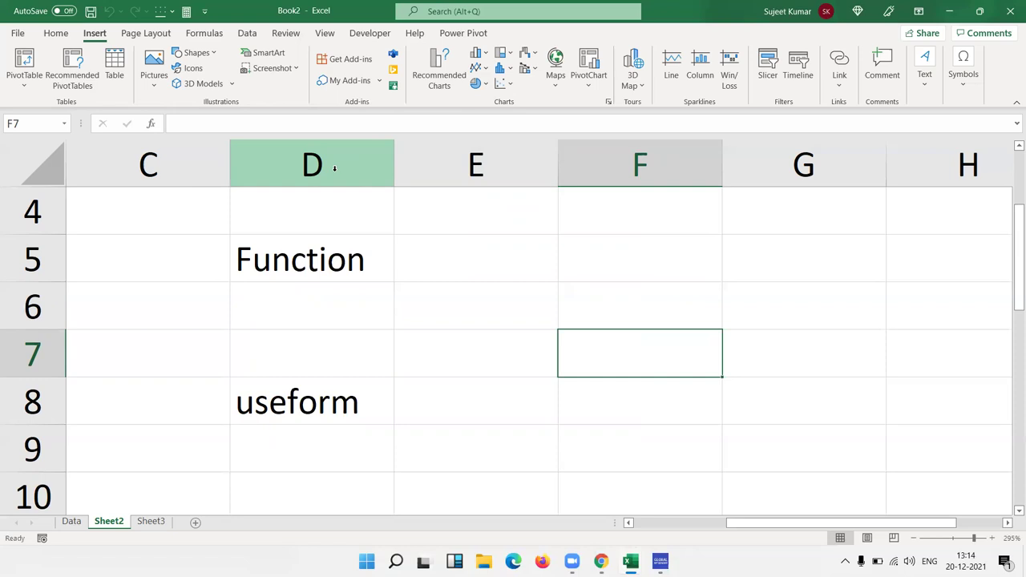
pyautogui.scroll(1, 352, 233)
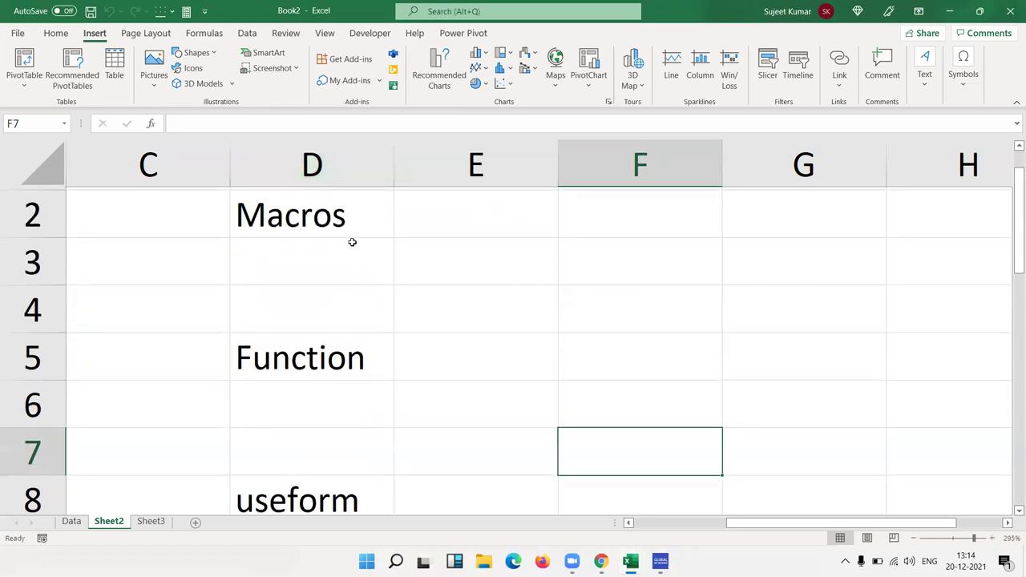
pyautogui.keyDown('ctrl'); pyautogui.scroll(-1, 365, 268); pyautogui.keyUp('ctrl')
pyautogui.scroll(-3, 365, 267)
pyautogui.scroll(3, 365, 268)
pyautogui.keyDown('ctrl'); pyautogui.scroll(-1, 371, 270); pyautogui.keyUp('ctrl')
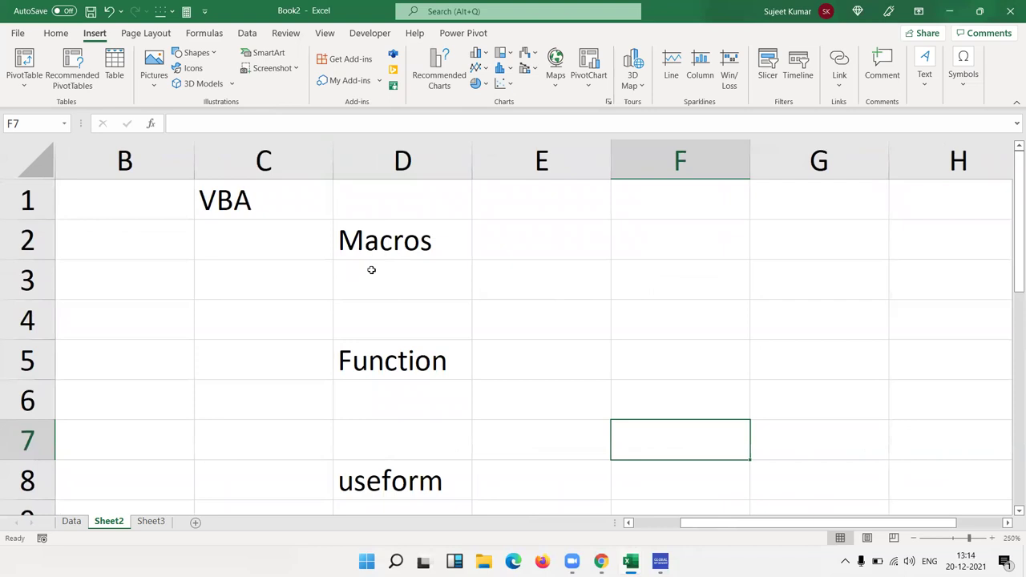
pyautogui.keyDown('ctrl'); pyautogui.scroll(1, 381, 267); pyautogui.keyUp('ctrl')
pyautogui.keyDown('ctrl'); pyautogui.scroll(4, 381, 267); pyautogui.keyUp('ctrl')
pyautogui.keyDown('ctrl'); pyautogui.scroll(-2, 381, 267); pyautogui.keyUp('ctrl')
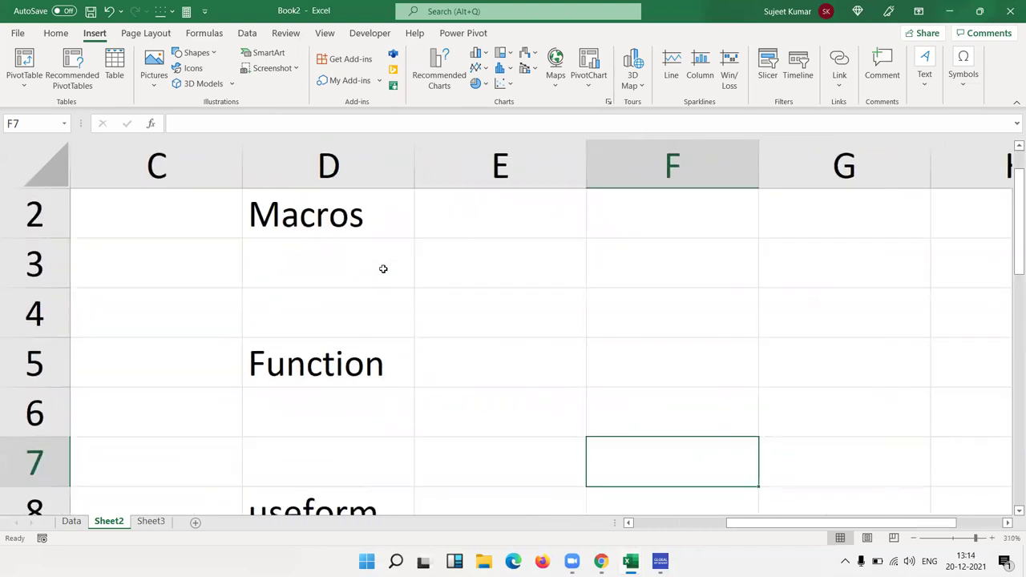
pyautogui.keyDown('ctrl'); pyautogui.scroll(-2, 382, 265); pyautogui.keyUp('ctrl')
pyautogui.scroll(1, 400, 266)
pyautogui.keyDown('ctrl'); pyautogui.scroll(-1, 398, 265); pyautogui.keyUp('ctrl')
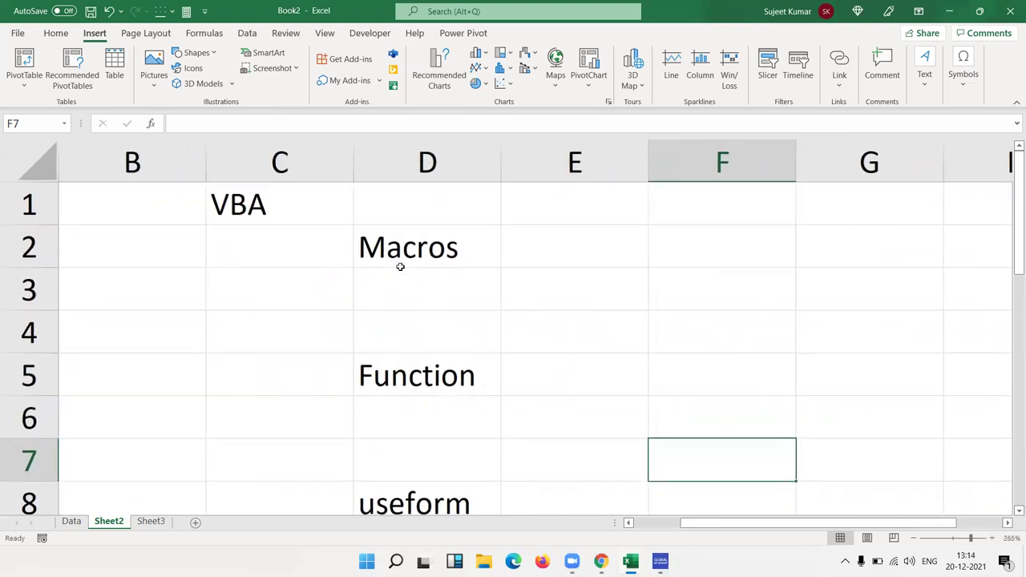
pyautogui.keyDown('ctrl'); pyautogui.scroll(-1, 401, 269); pyautogui.keyUp('ctrl')
pyautogui.keyDown('ctrl'); pyautogui.scroll(-1, 404, 265); pyautogui.keyUp('ctrl')
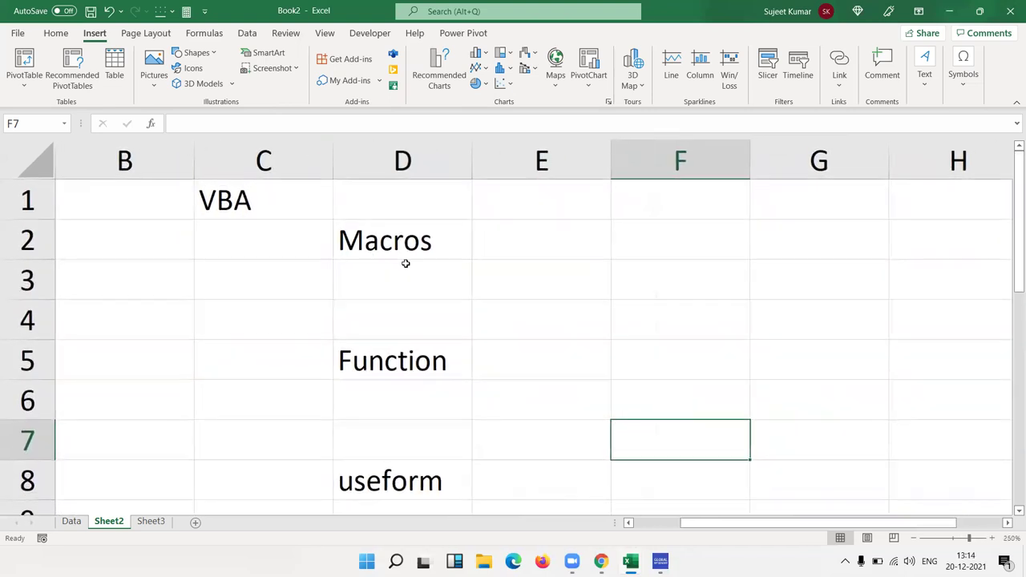
pyautogui.click(560, 273)
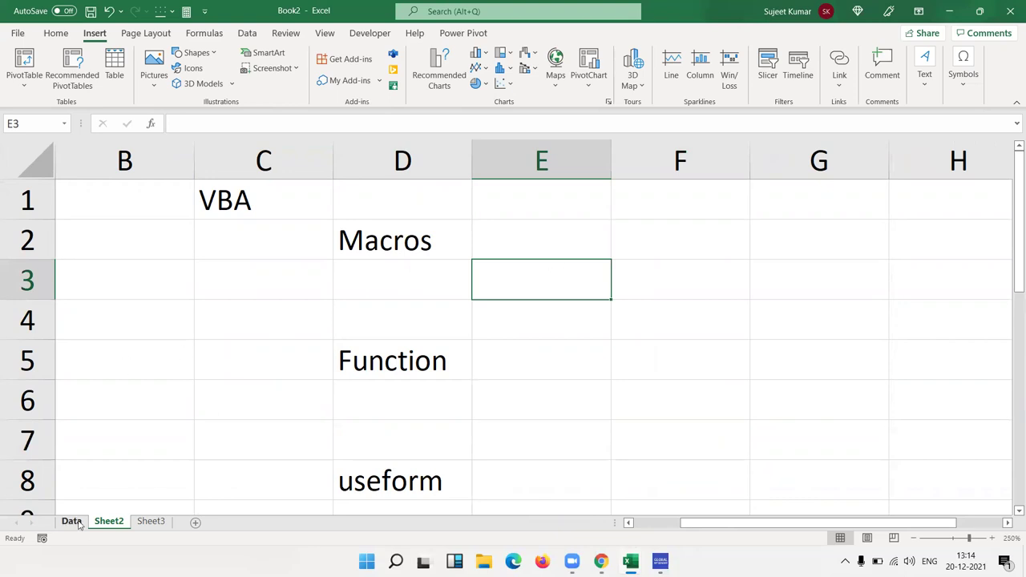
# On the Central-filtered Data sheet, select the whole table with Ctrl+A, then deselect at H46.
pyautogui.click(71, 521)
pyautogui.click(224, 166)
pyautogui.click(74, 176)
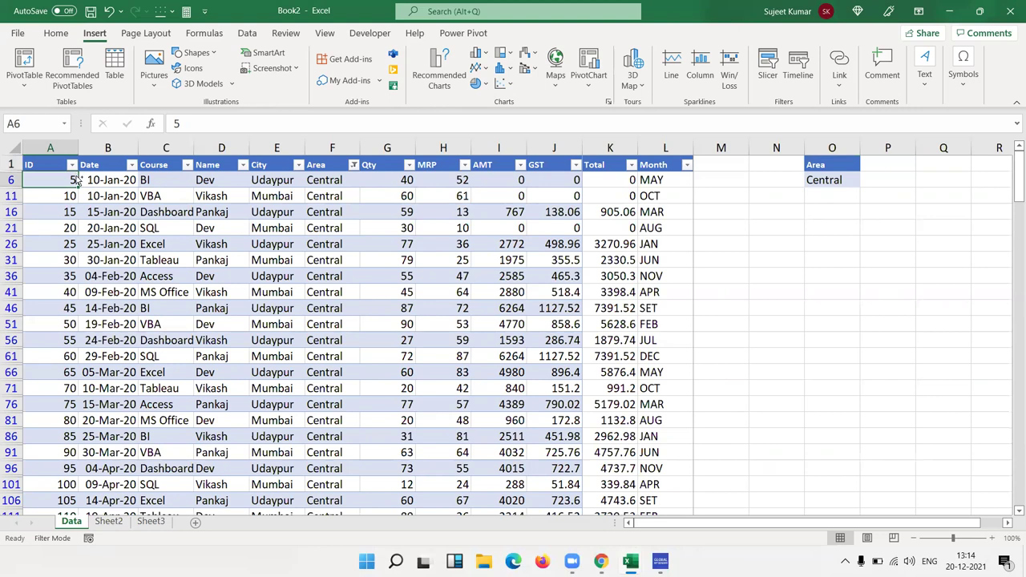
pyautogui.hotkey('ctrl', 'a')
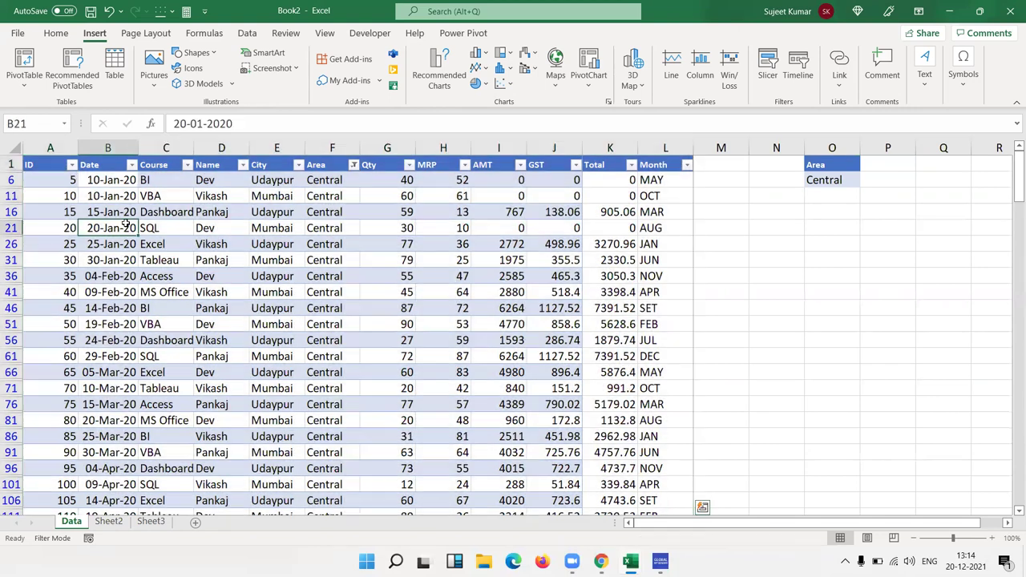
pyautogui.click(121, 225)
pyautogui.hotkey('ctrl', 'a')
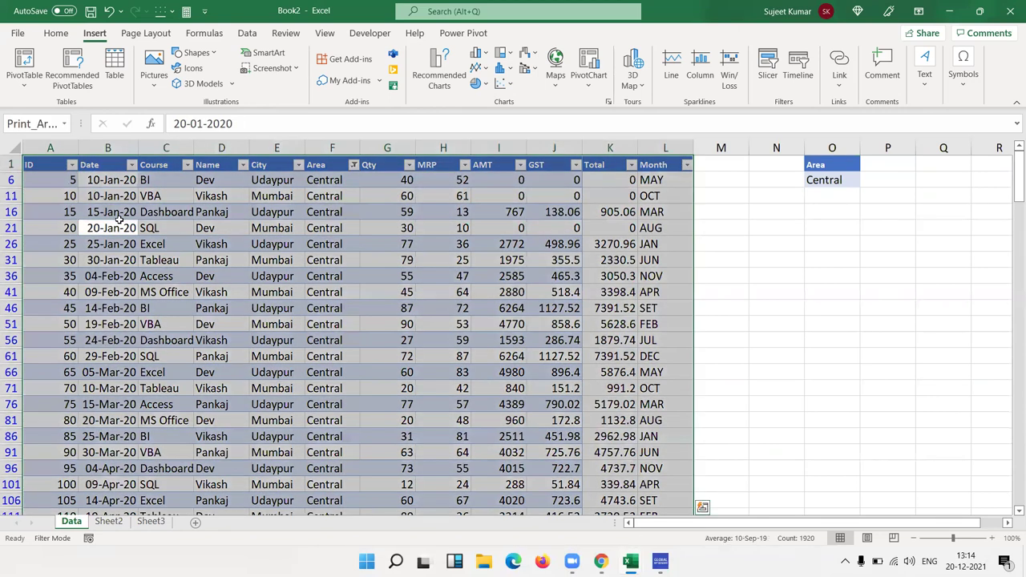
pyautogui.click(56, 33)
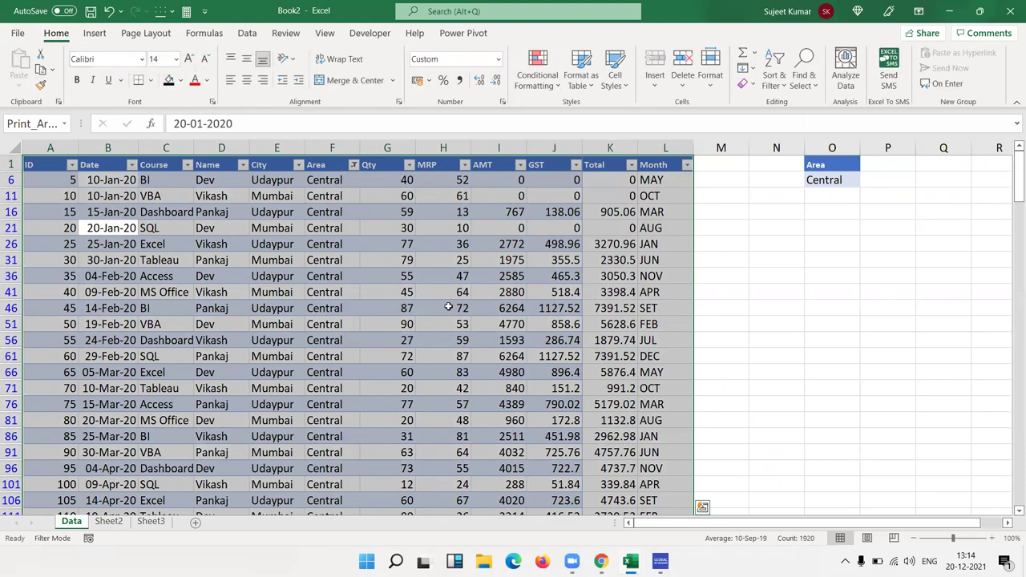
pyautogui.click(449, 307)
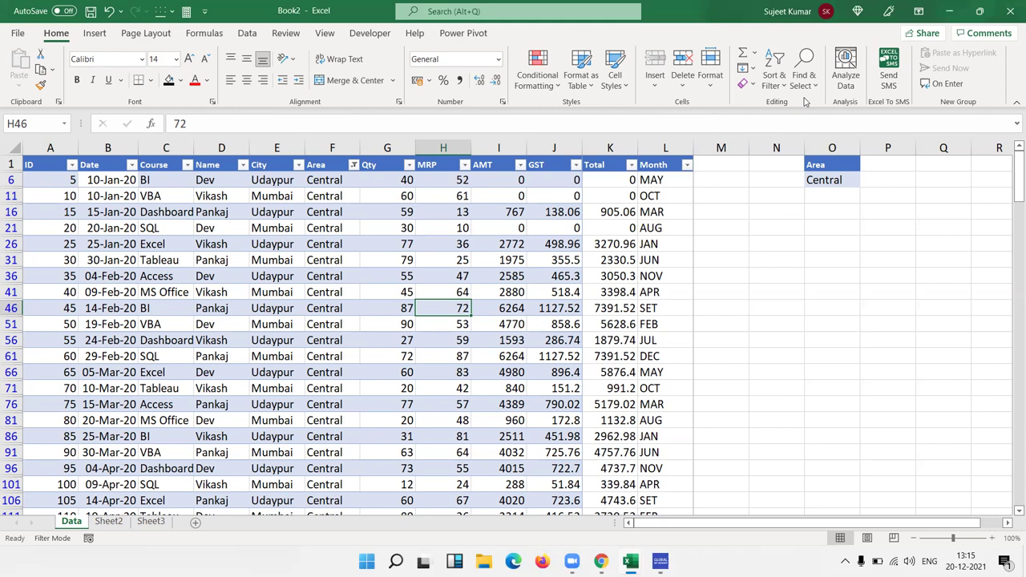
pyautogui.click(804, 80)
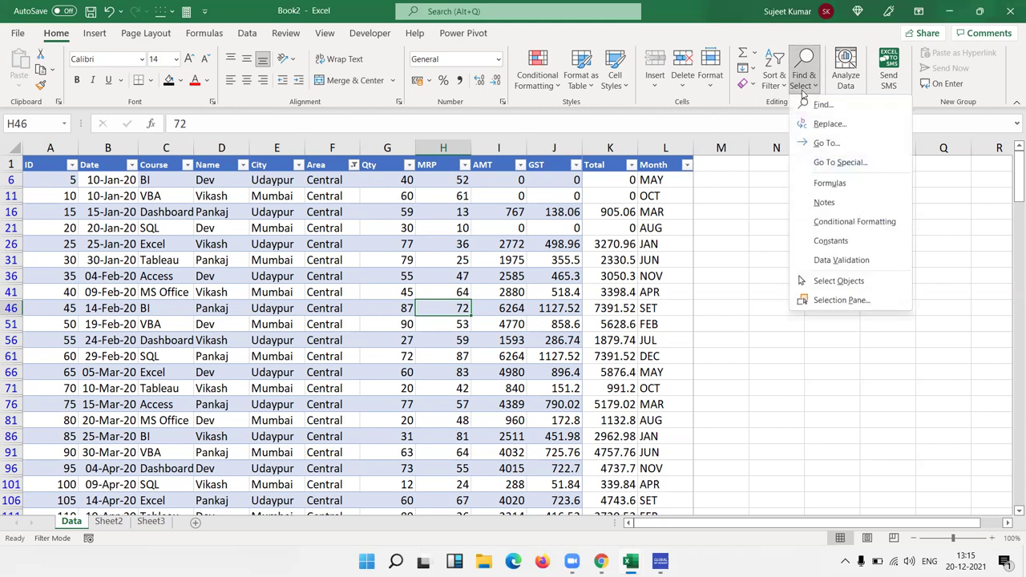
pyautogui.click(839, 165)
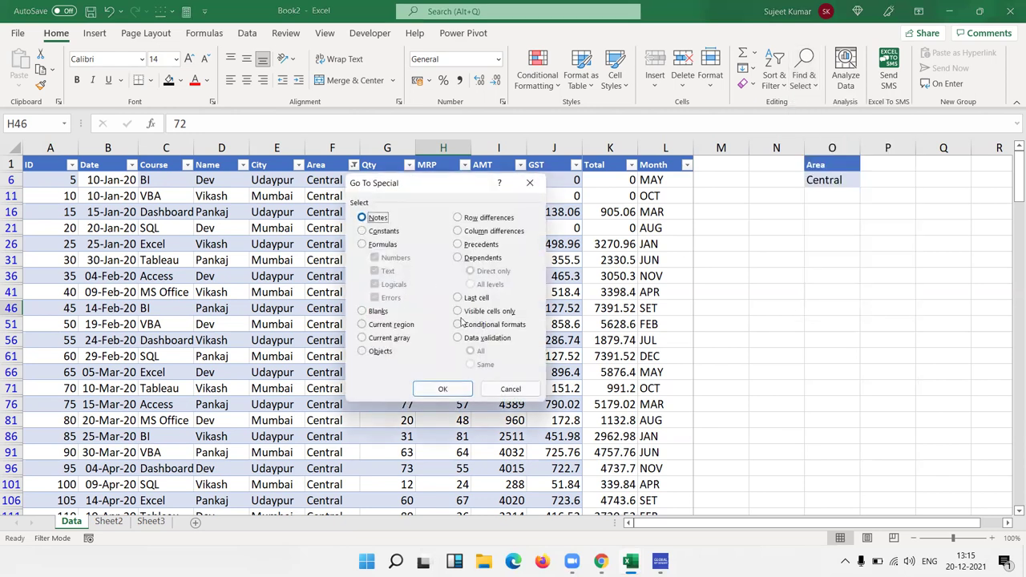
pyautogui.click(388, 325)
pyautogui.click(443, 389)
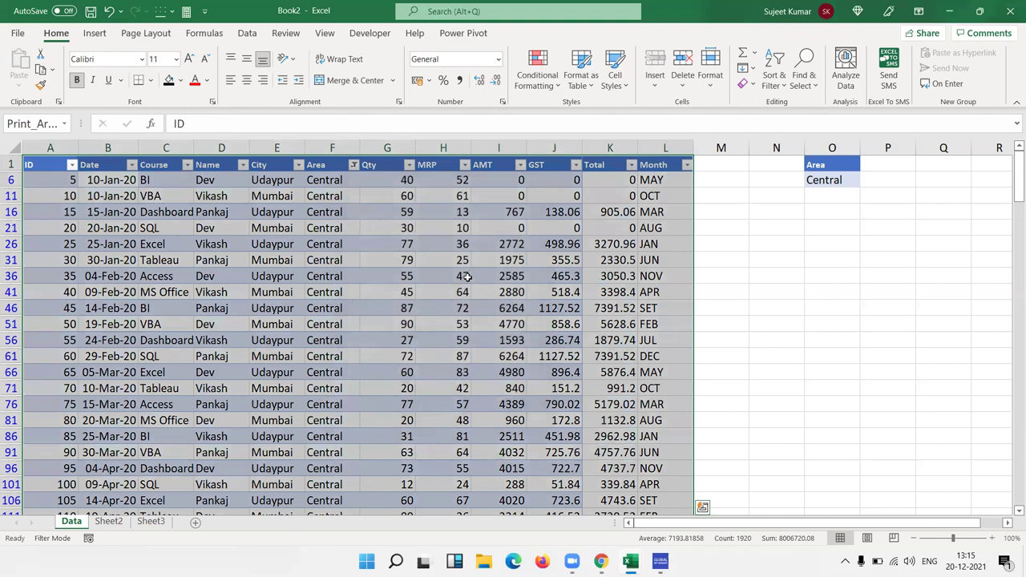
pyautogui.click(467, 276)
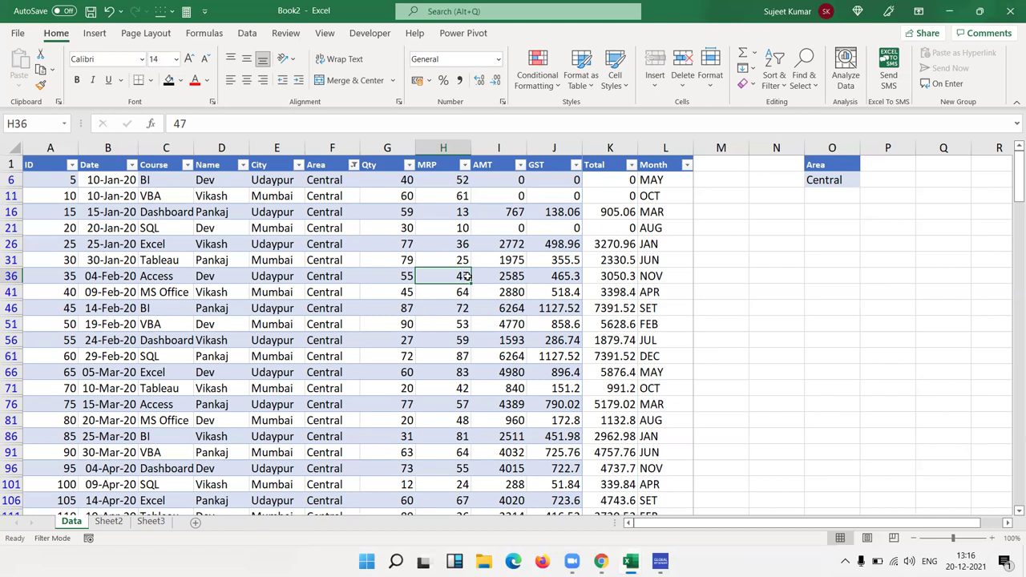
pyautogui.hotkey('ctrl', 'shift', ';')
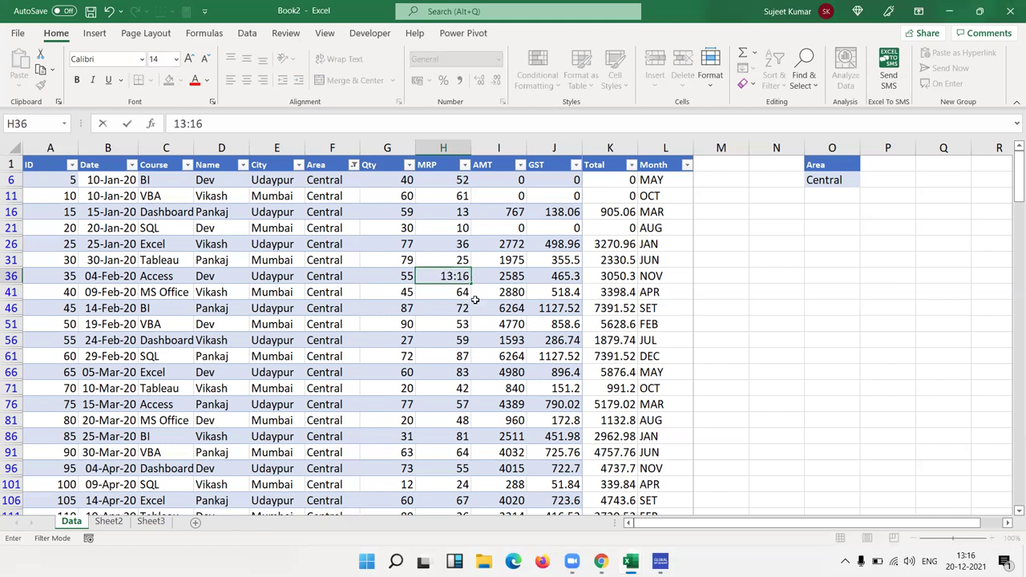
pyautogui.press('Escape')
pyautogui.click(557, 264)
# Open the excel-vba.com tutorial home page in a new Chrome tab.
pyautogui.click(600, 561)
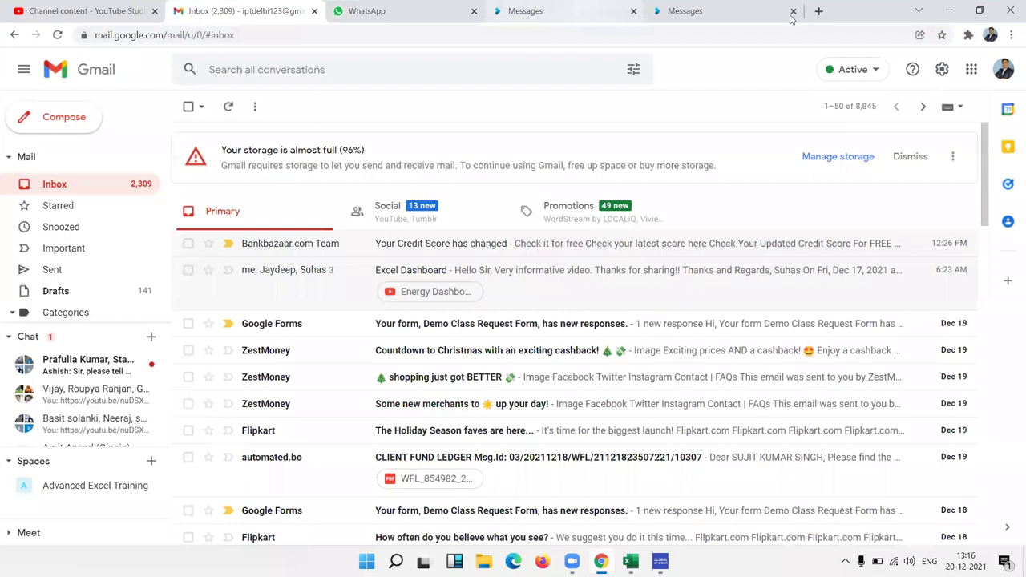
pyautogui.click(816, 11)
pyautogui.write('excel')
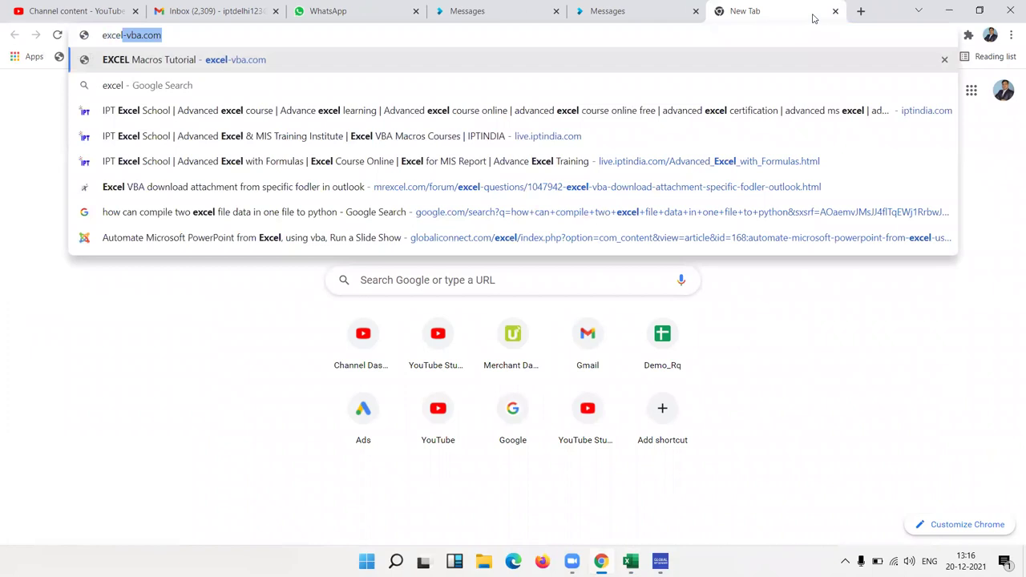
pyautogui.press('Return')
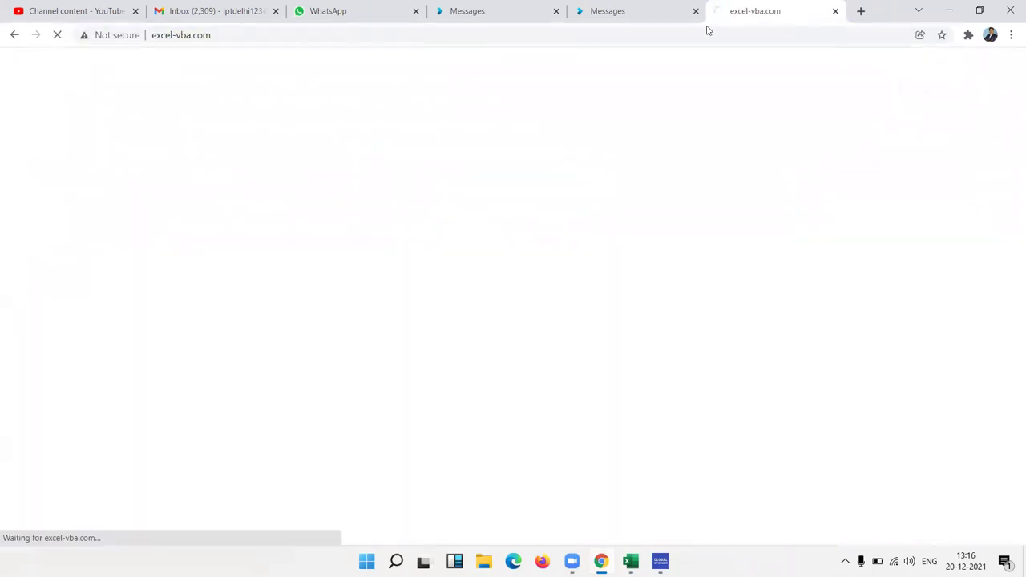
pyautogui.doubleClick(252, 39)
pyautogui.click(251, 38)
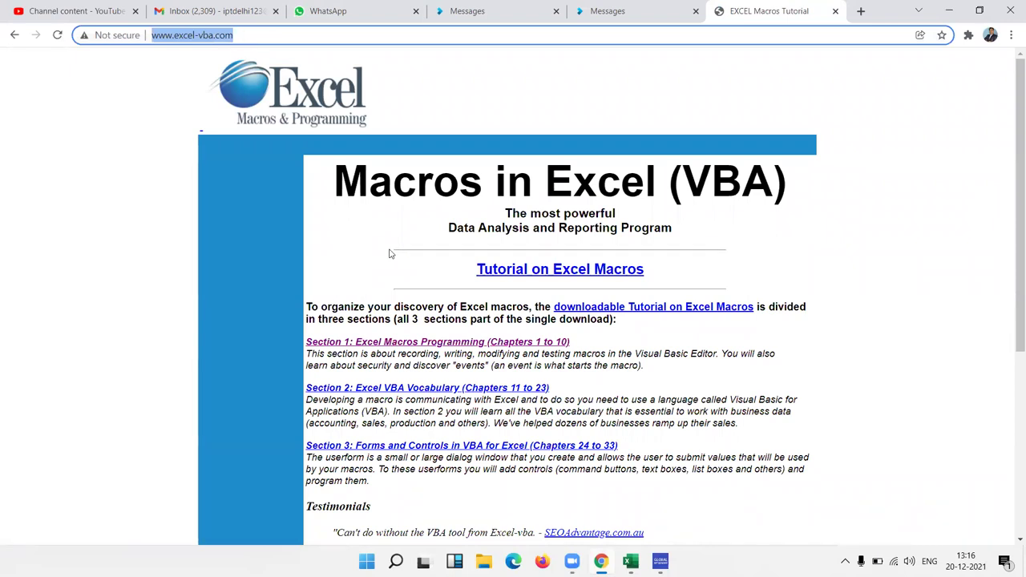
pyautogui.scroll(-4, 494, 359)
pyautogui.scroll(4, 453, 392)
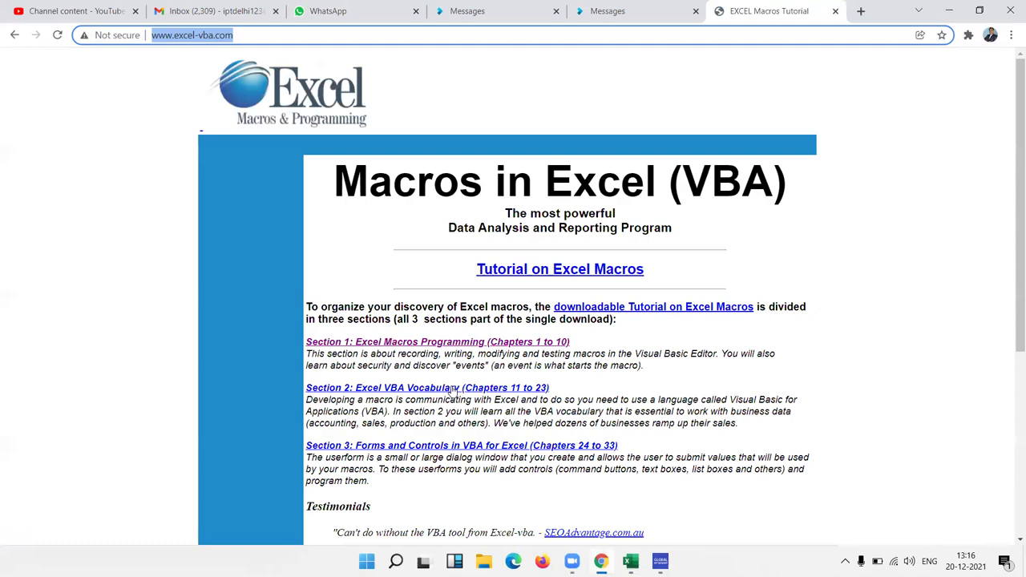
# Open the Section 1 beginners' macro programming page and scroll down through it.
pyautogui.click(440, 343)
pyautogui.scroll(-3, 440, 348)
pyautogui.scroll(-4, 440, 347)
pyautogui.scroll(-5, 440, 347)
pyautogui.scroll(-5, 440, 347)
pyautogui.scroll(-5, 440, 347)
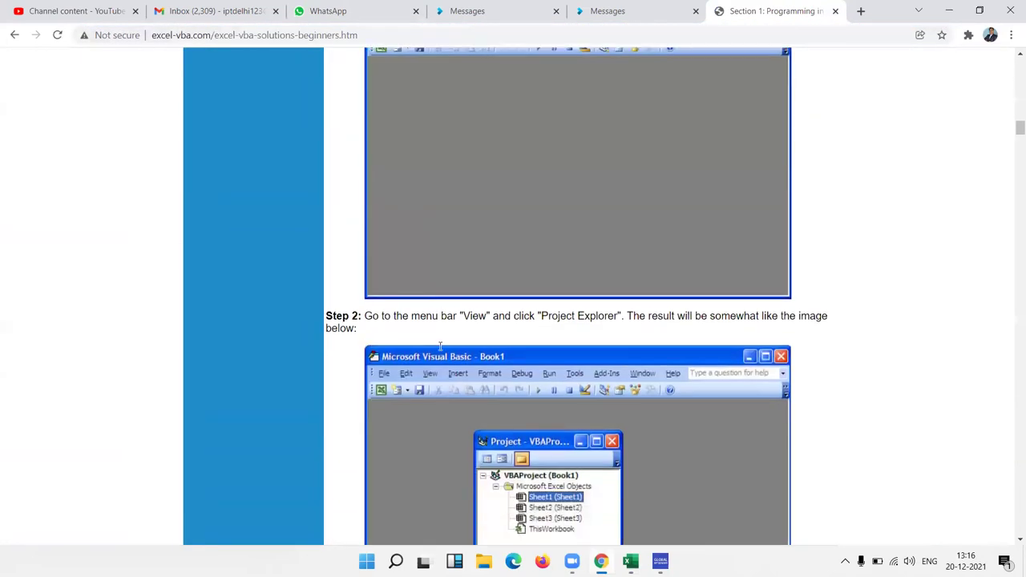
pyautogui.scroll(-5, 440, 347)
pyautogui.scroll(-5, 440, 347)
pyautogui.scroll(-5, 440, 347)
pyautogui.scroll(-5, 440, 346)
pyautogui.scroll(-5, 440, 346)
pyautogui.scroll(-5, 441, 346)
pyautogui.scroll(-5, 440, 345)
pyautogui.scroll(-3, 441, 344)
pyautogui.scroll(-5, 440, 345)
pyautogui.scroll(-5, 441, 344)
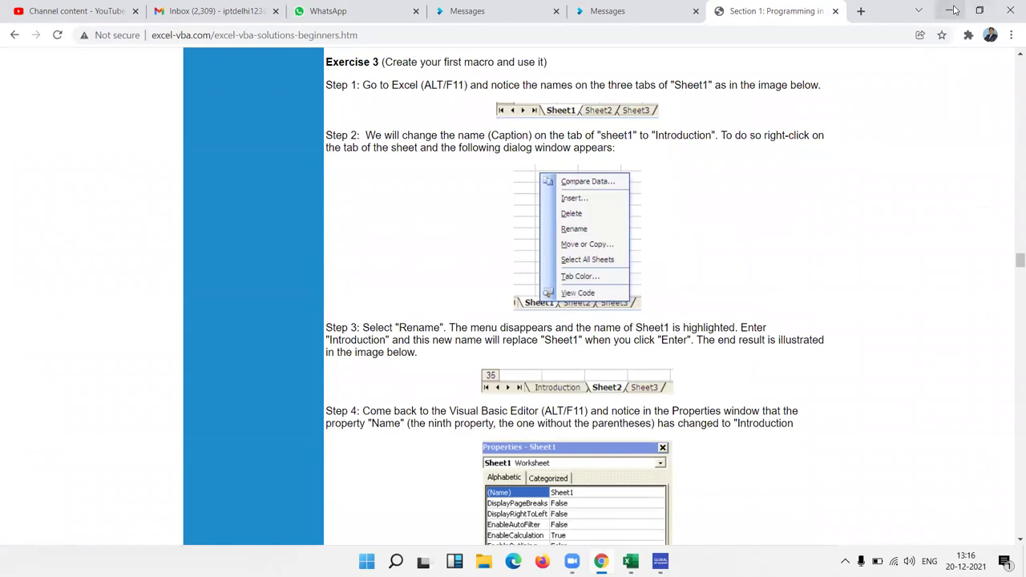
# Switch back to the Excel workbook and display the Developer tab.
pyautogui.click(954, 10)
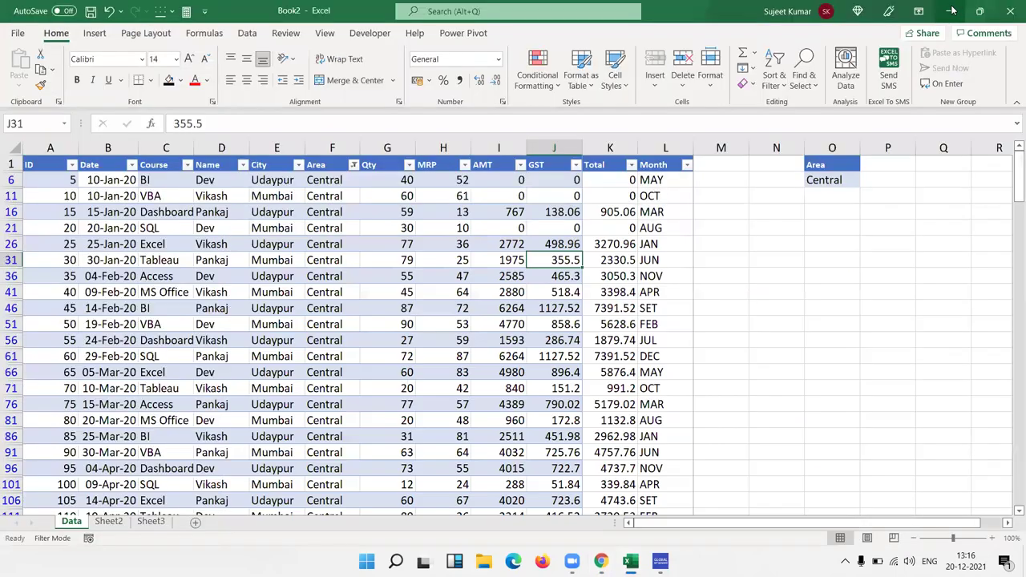
pyautogui.click(594, 309)
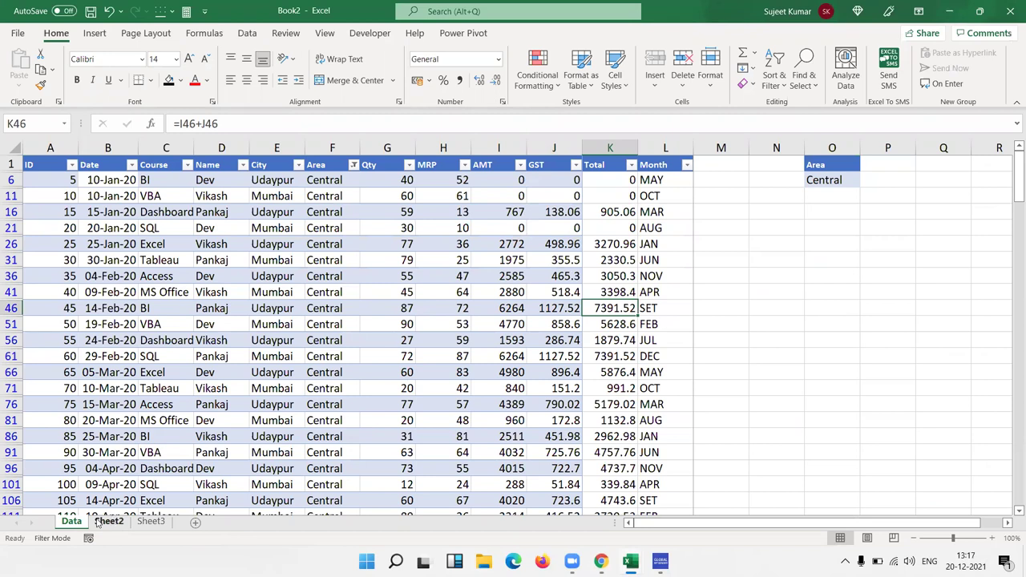
pyautogui.click(369, 31)
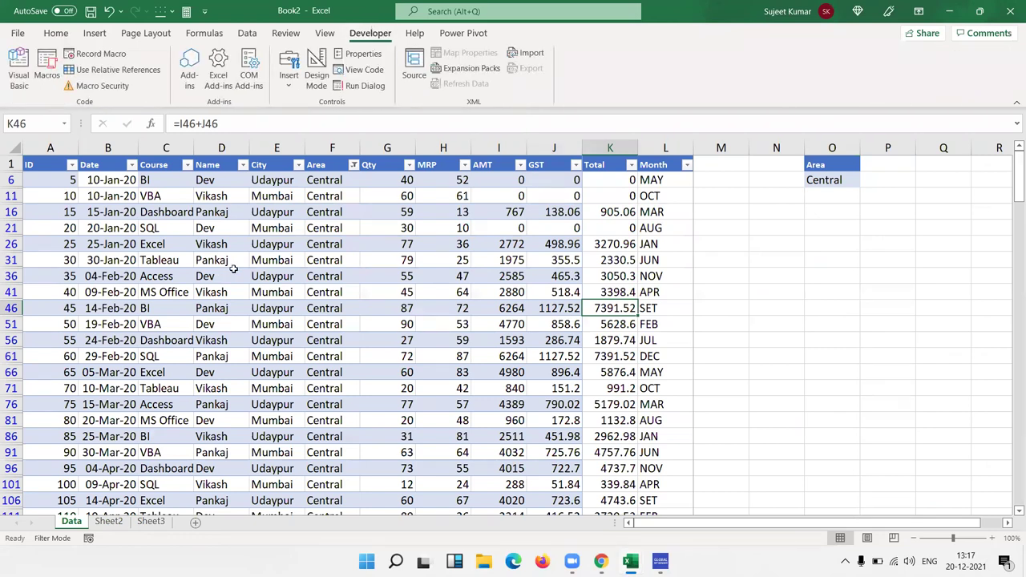
pyautogui.click(252, 244)
# Confirm Developer is enabled under Excel Options > Customize Ribbon, then close Options unchanged.
pyautogui.click(19, 33)
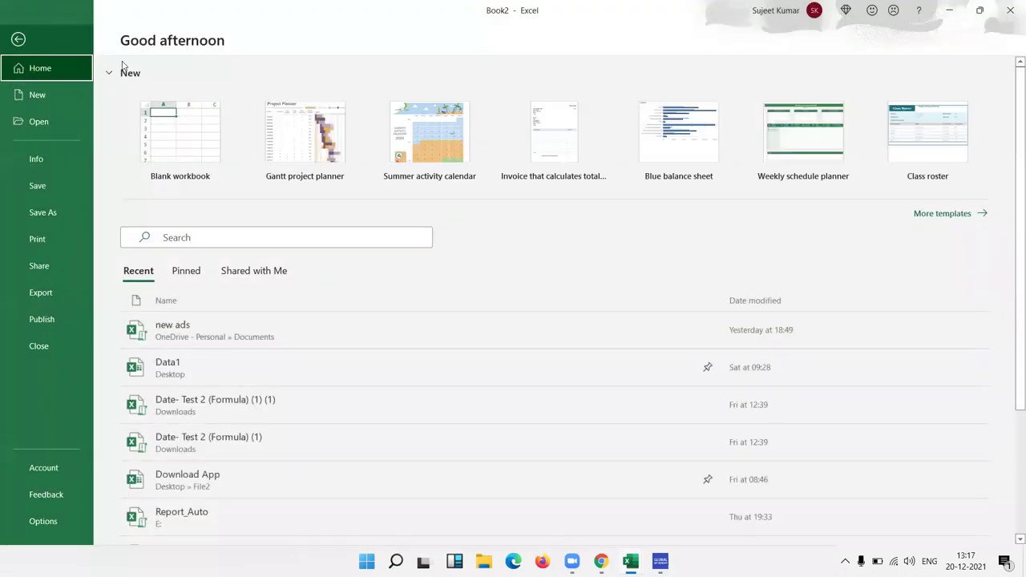
pyautogui.click(54, 521)
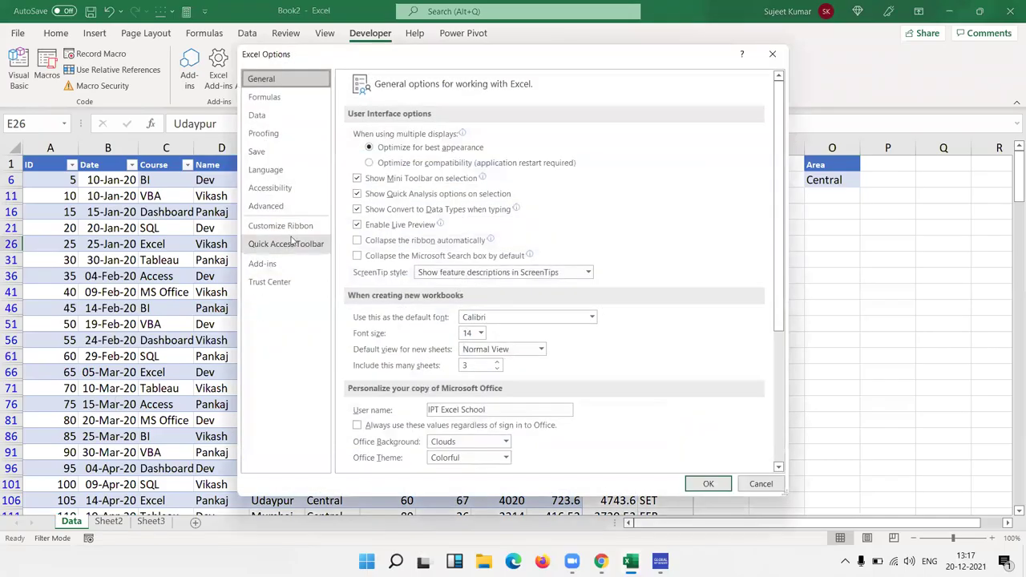
pyautogui.click(293, 228)
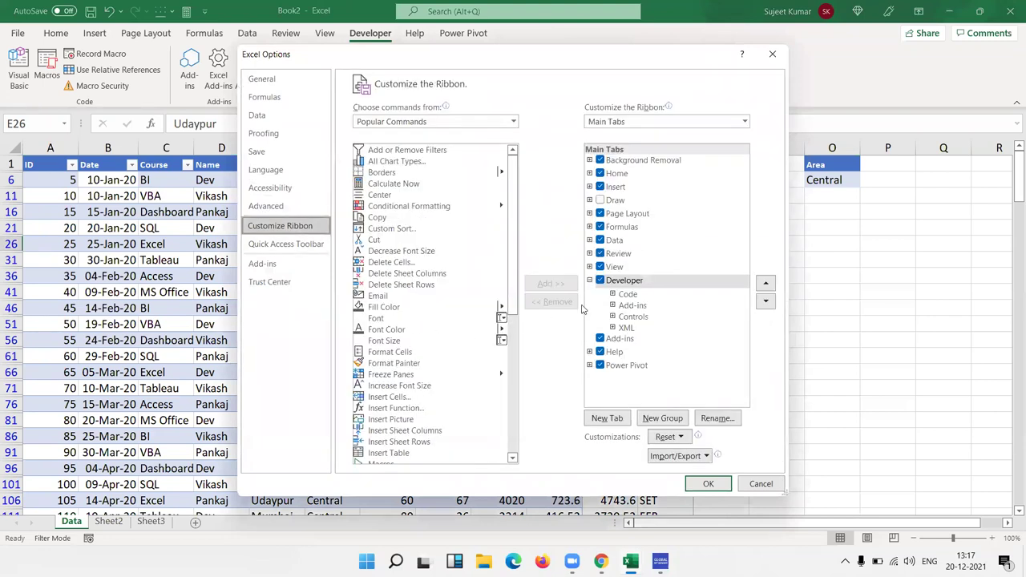
pyautogui.click(589, 281)
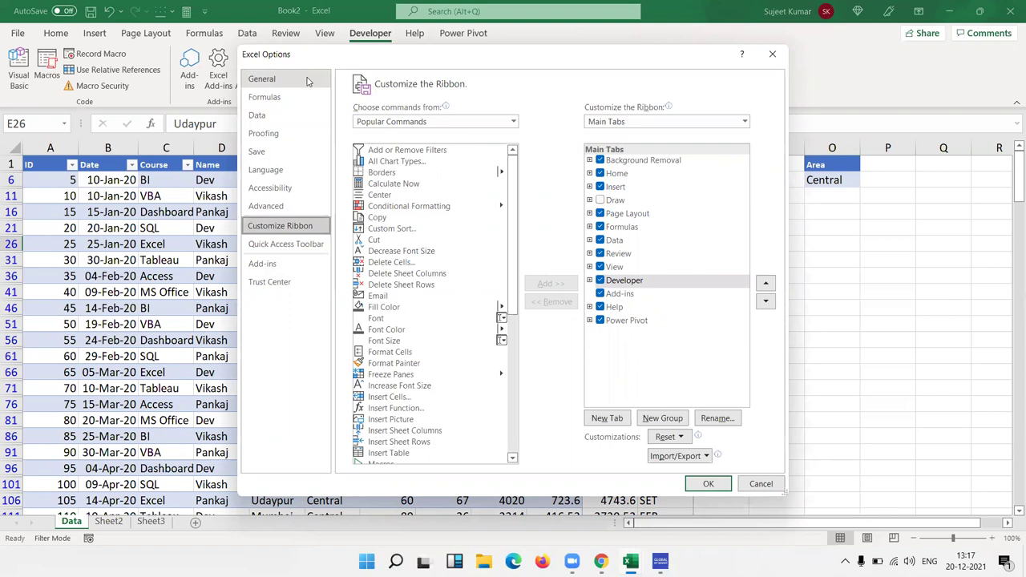
pyautogui.click(770, 53)
pyautogui.click(407, 274)
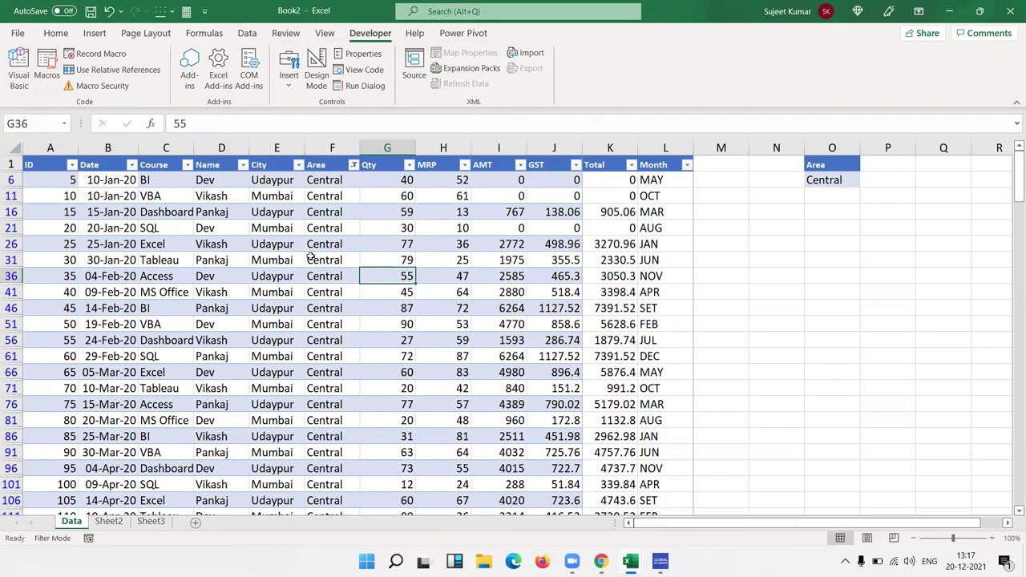
pyautogui.click(273, 257)
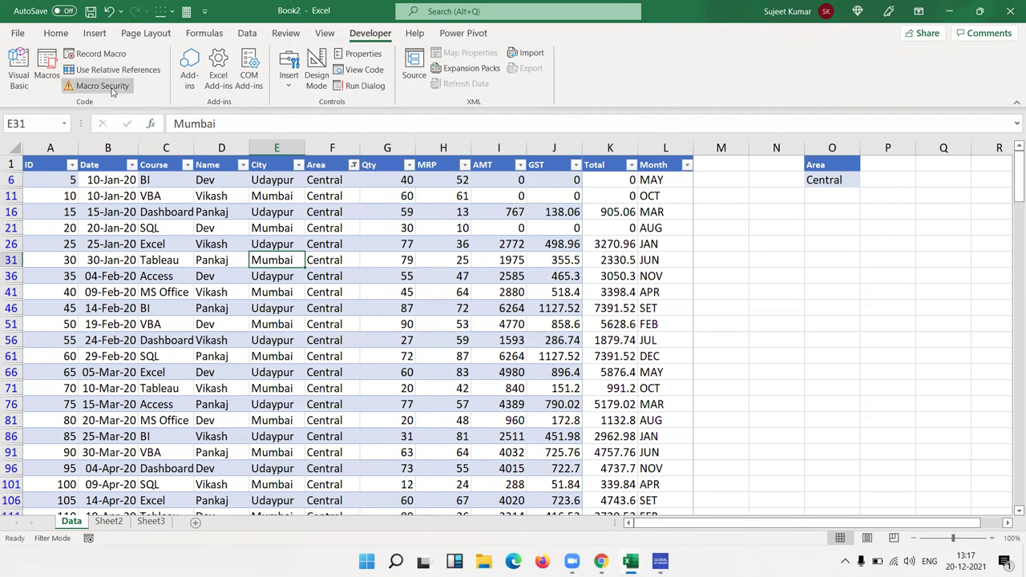
pyautogui.click(113, 90)
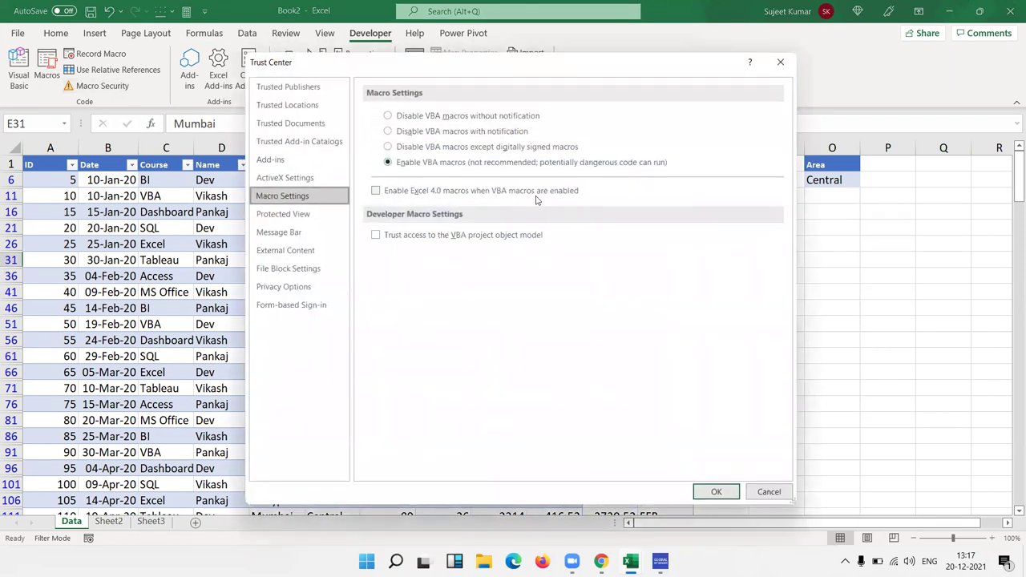
pyautogui.click(426, 134)
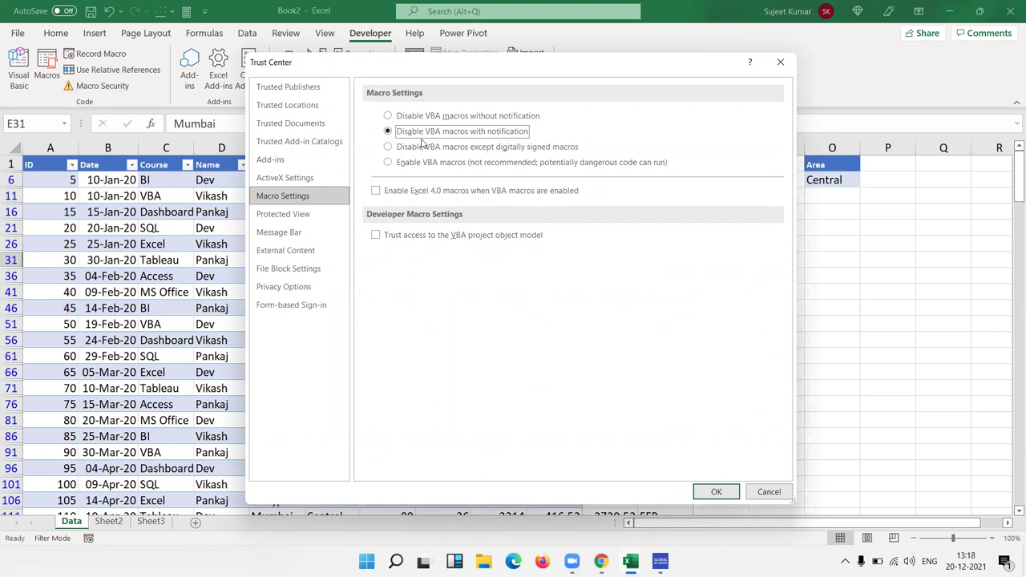
pyautogui.click(402, 163)
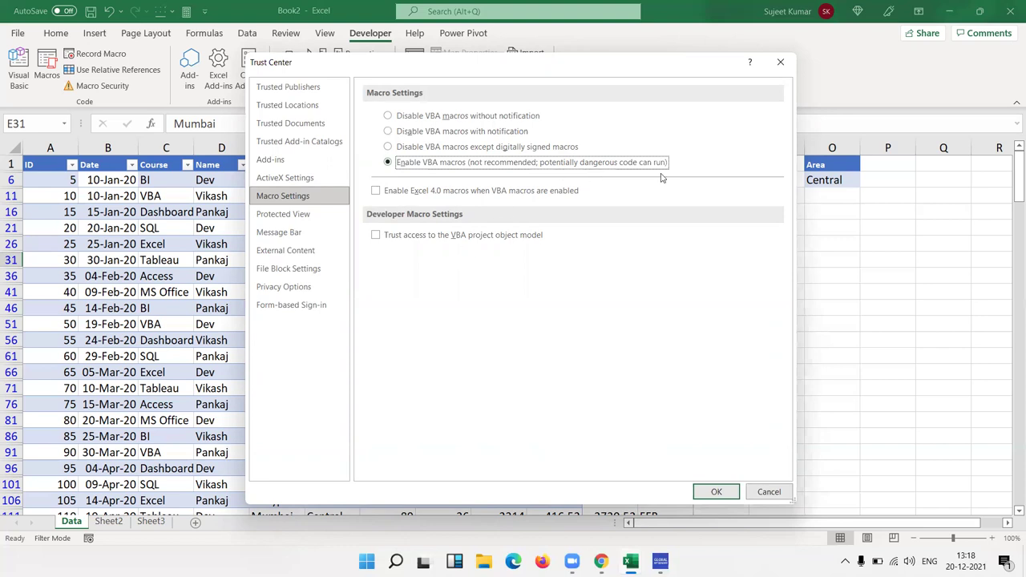
pyautogui.click(785, 67)
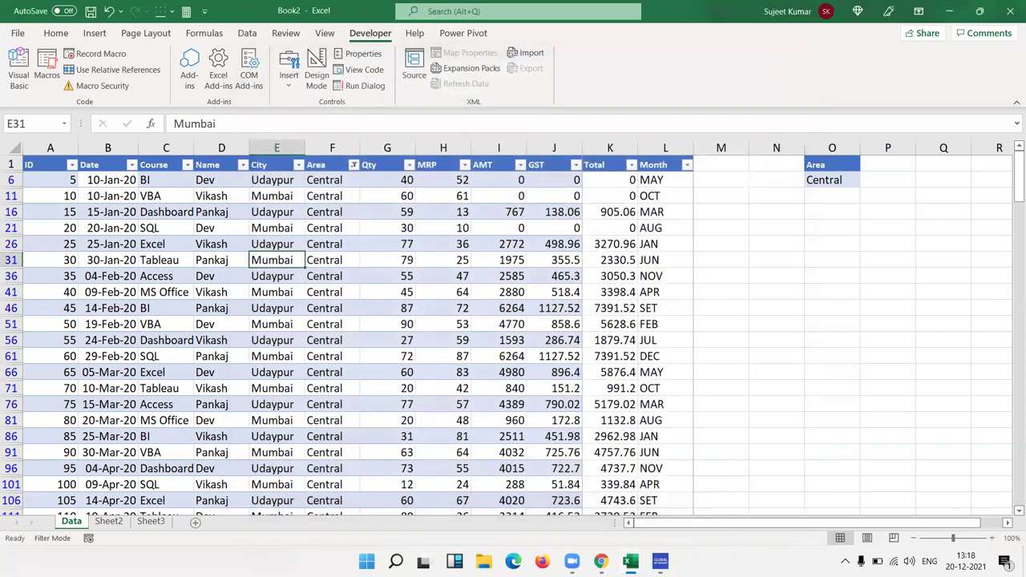
# Open Desktop > File2 in a maximized File Explorer and view its 15 files as large icons.
pyautogui.press('super+e')
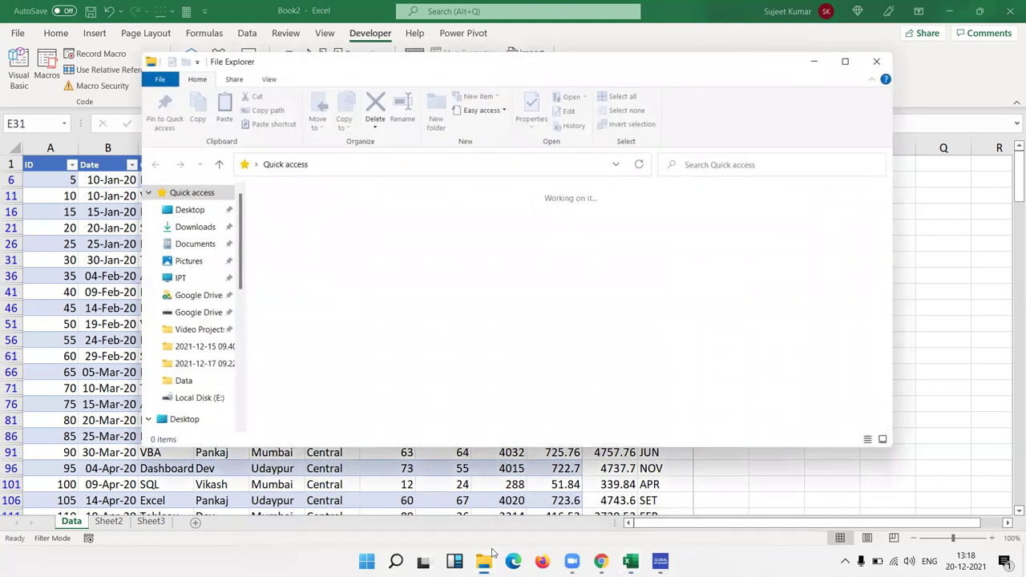
pyautogui.click(846, 62)
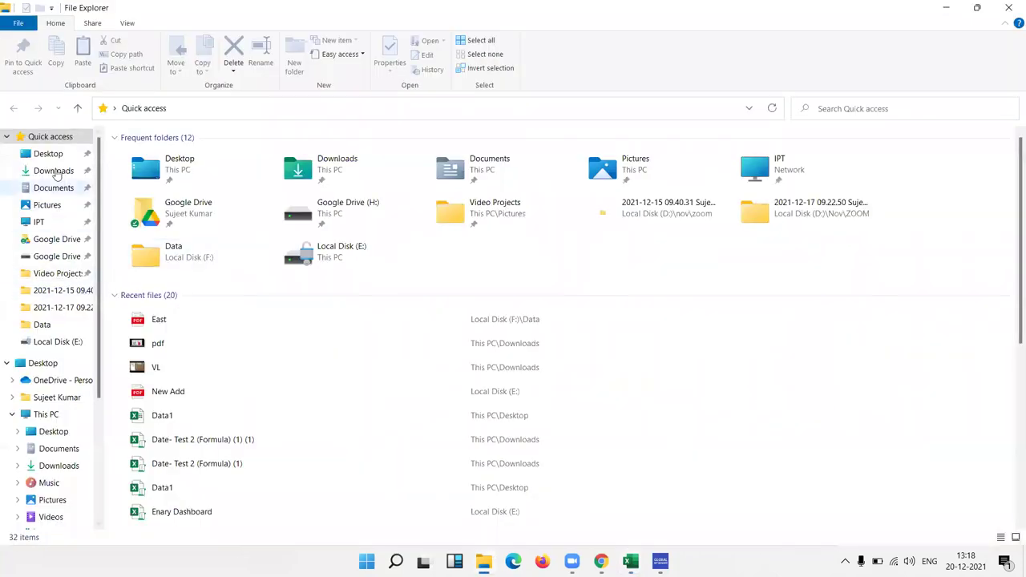
pyautogui.click(55, 171)
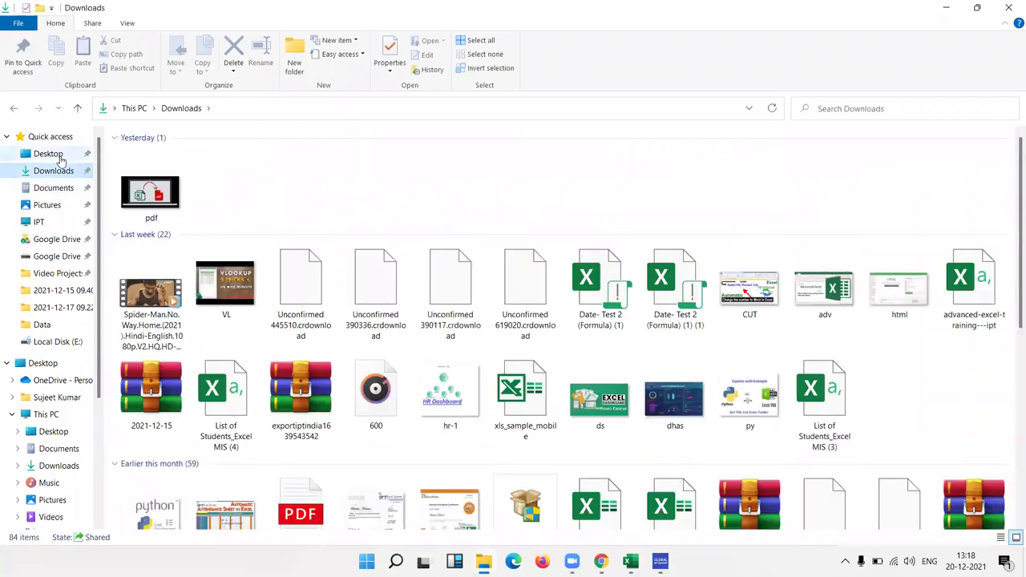
pyautogui.click(62, 159)
pyautogui.doubleClick(149, 160)
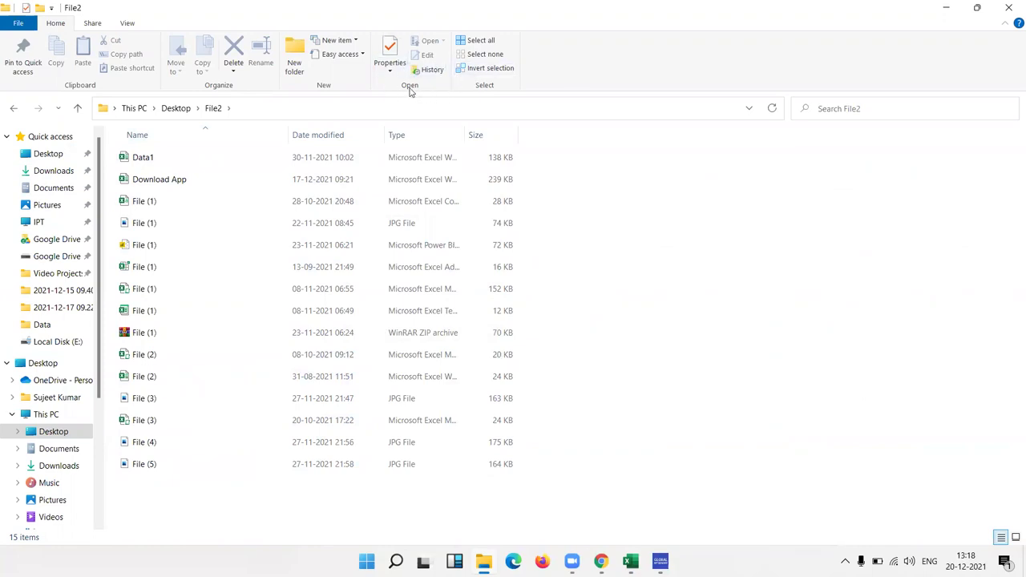
pyautogui.click(129, 24)
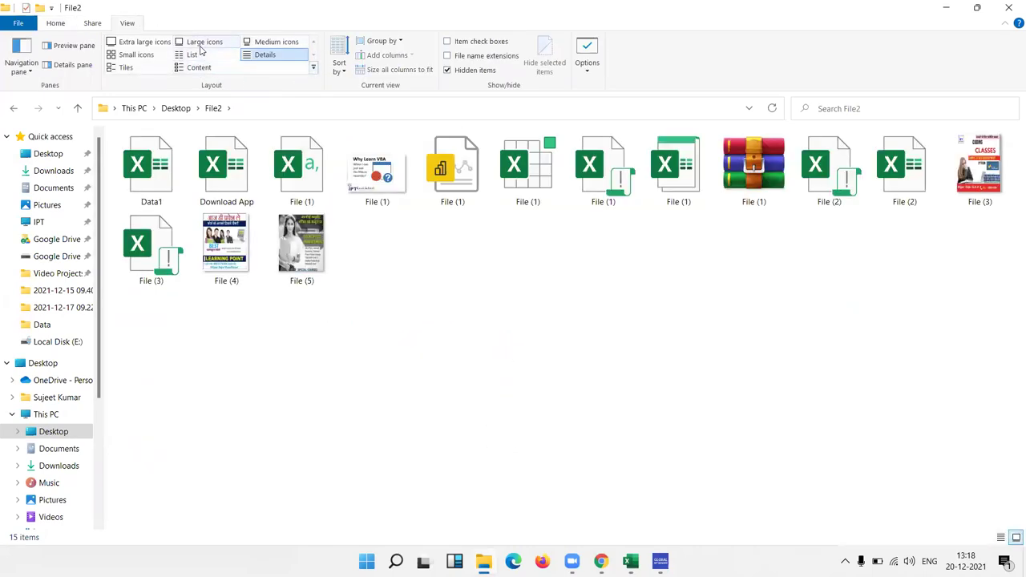
pyautogui.click(202, 48)
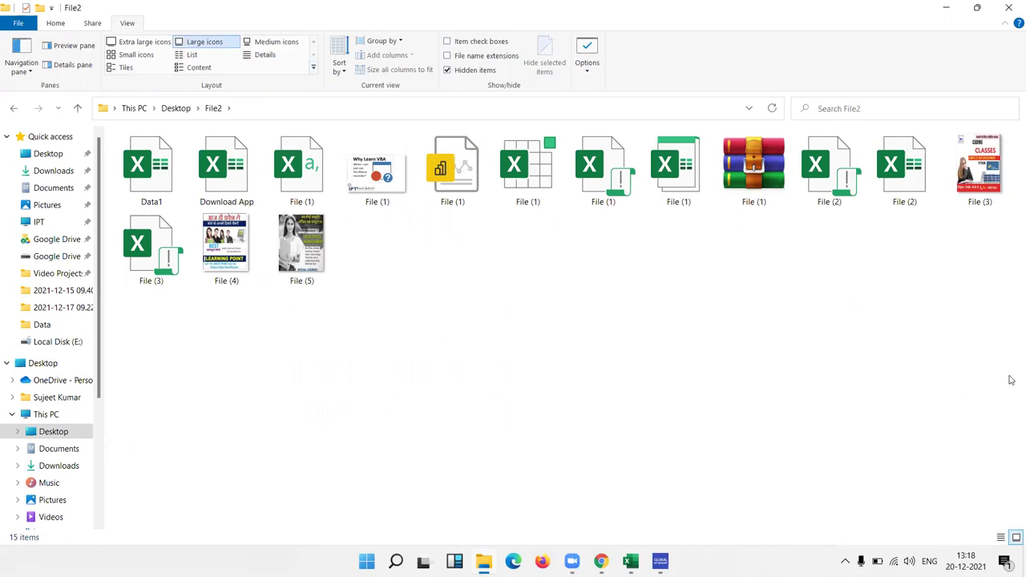
pyautogui.moveTo(1011, 380); pyautogui.dragTo(107, 126)
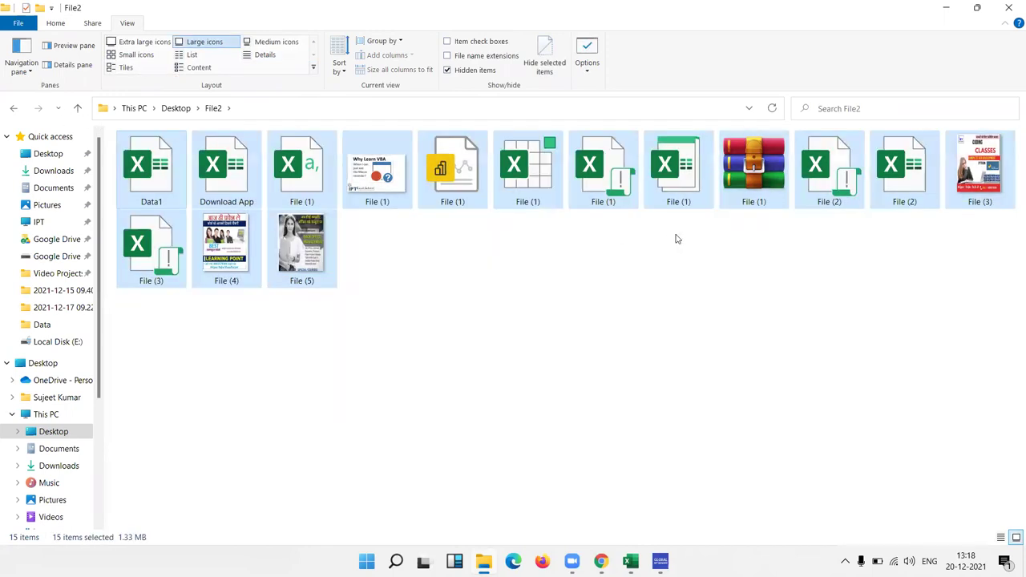
pyautogui.click(677, 235)
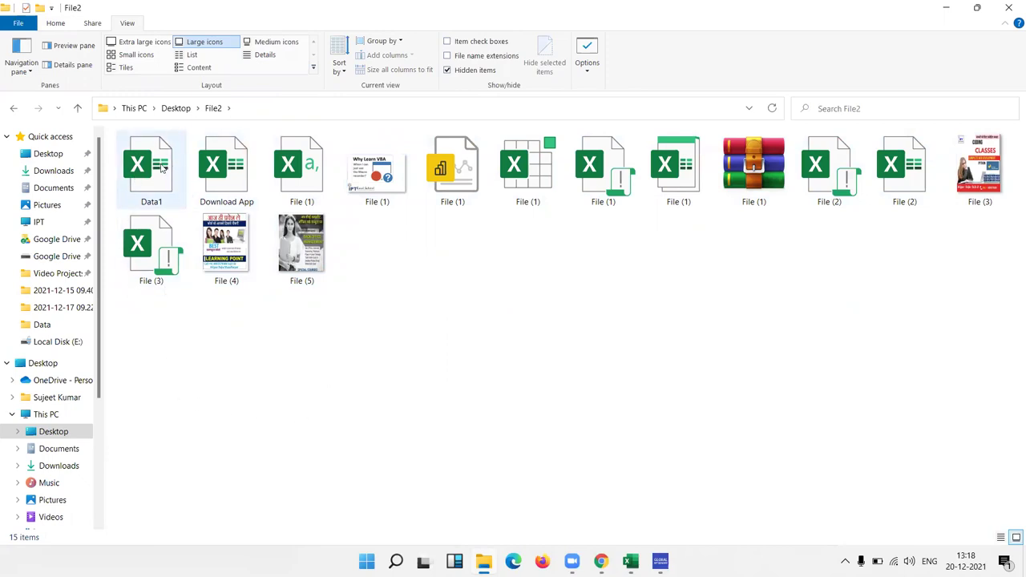
pyautogui.moveTo(161, 183)
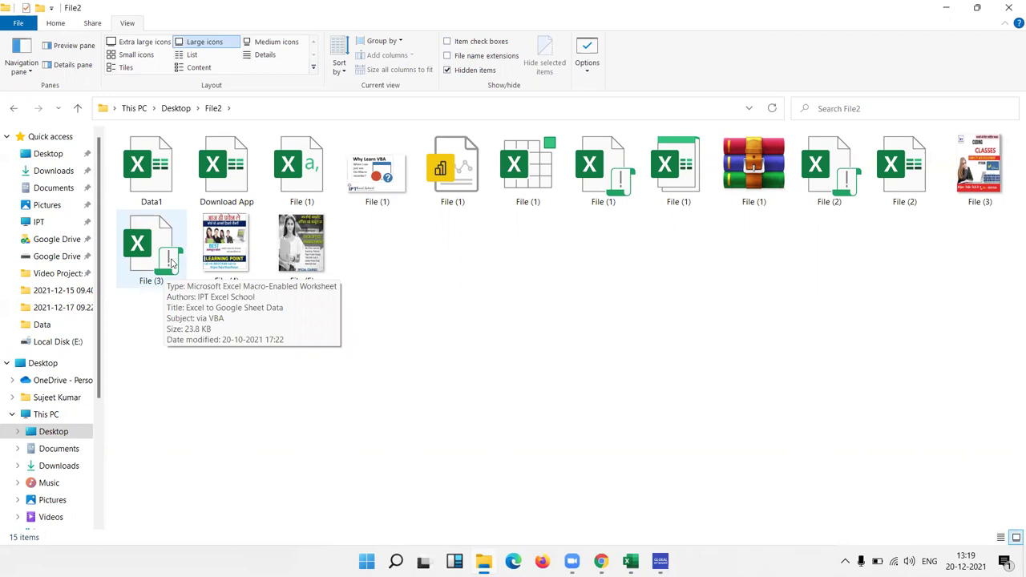
pyautogui.click(543, 185)
pyautogui.click(543, 185)
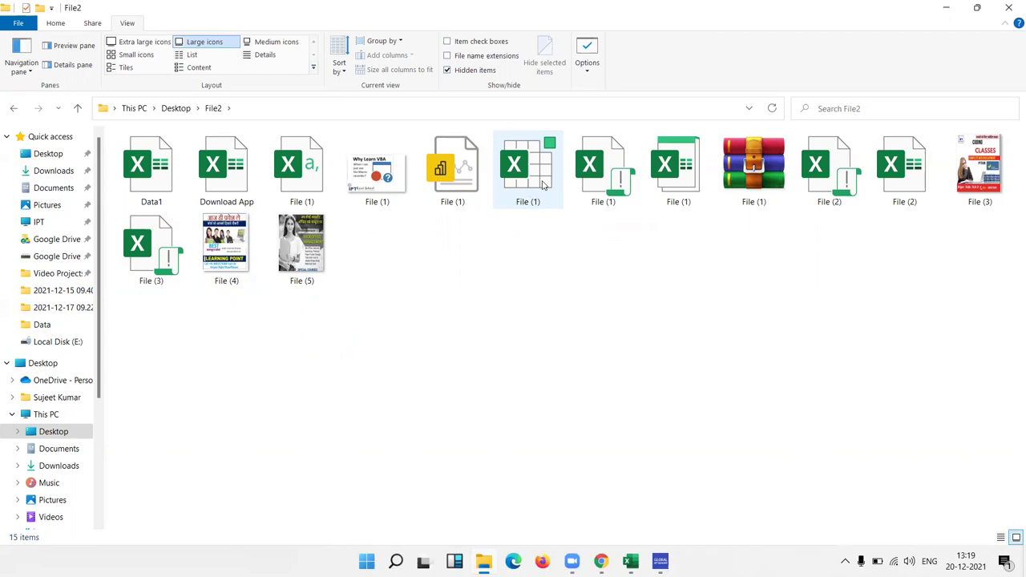
pyautogui.doubleClick(146, 271)
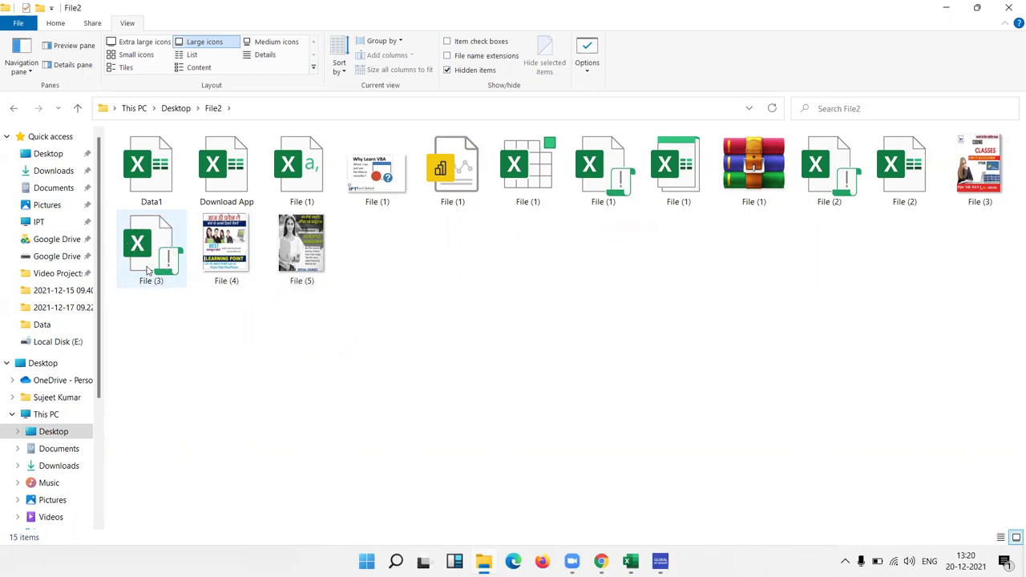
pyautogui.doubleClick(516, 189)
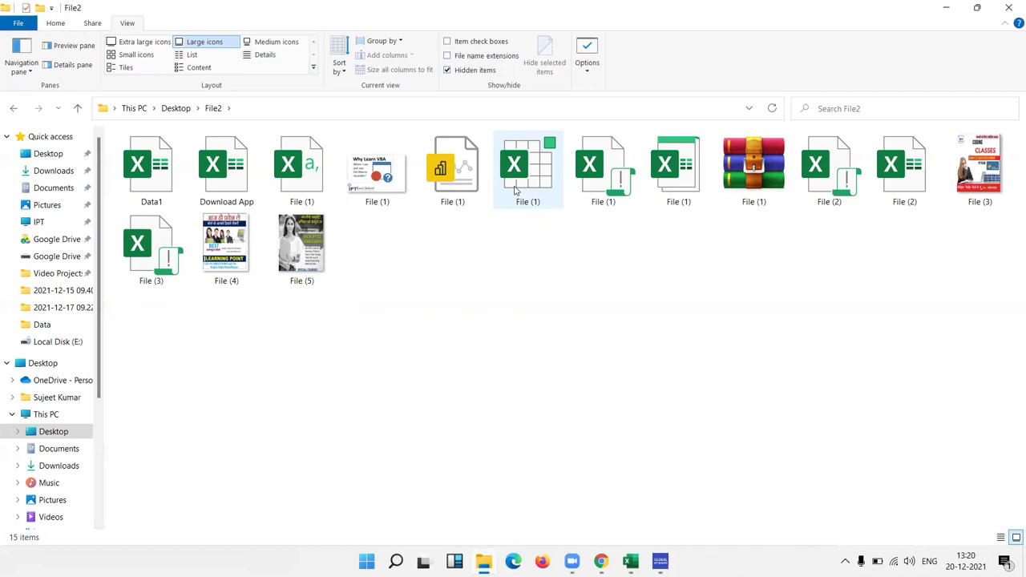
# Open File (1) to bring back Book2 with its Data sheet filtered to Central.
pyautogui.doubleClick(515, 189)
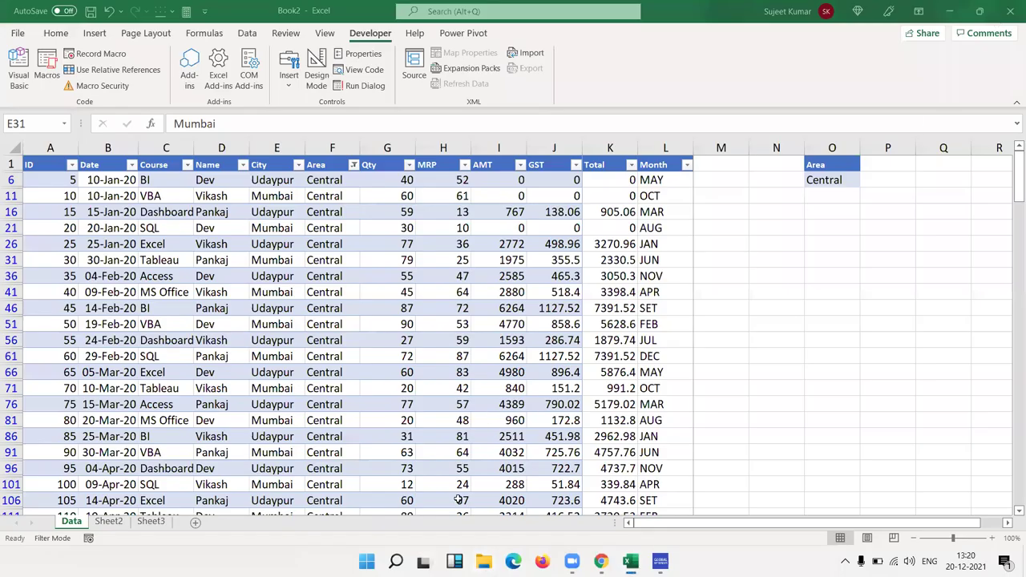